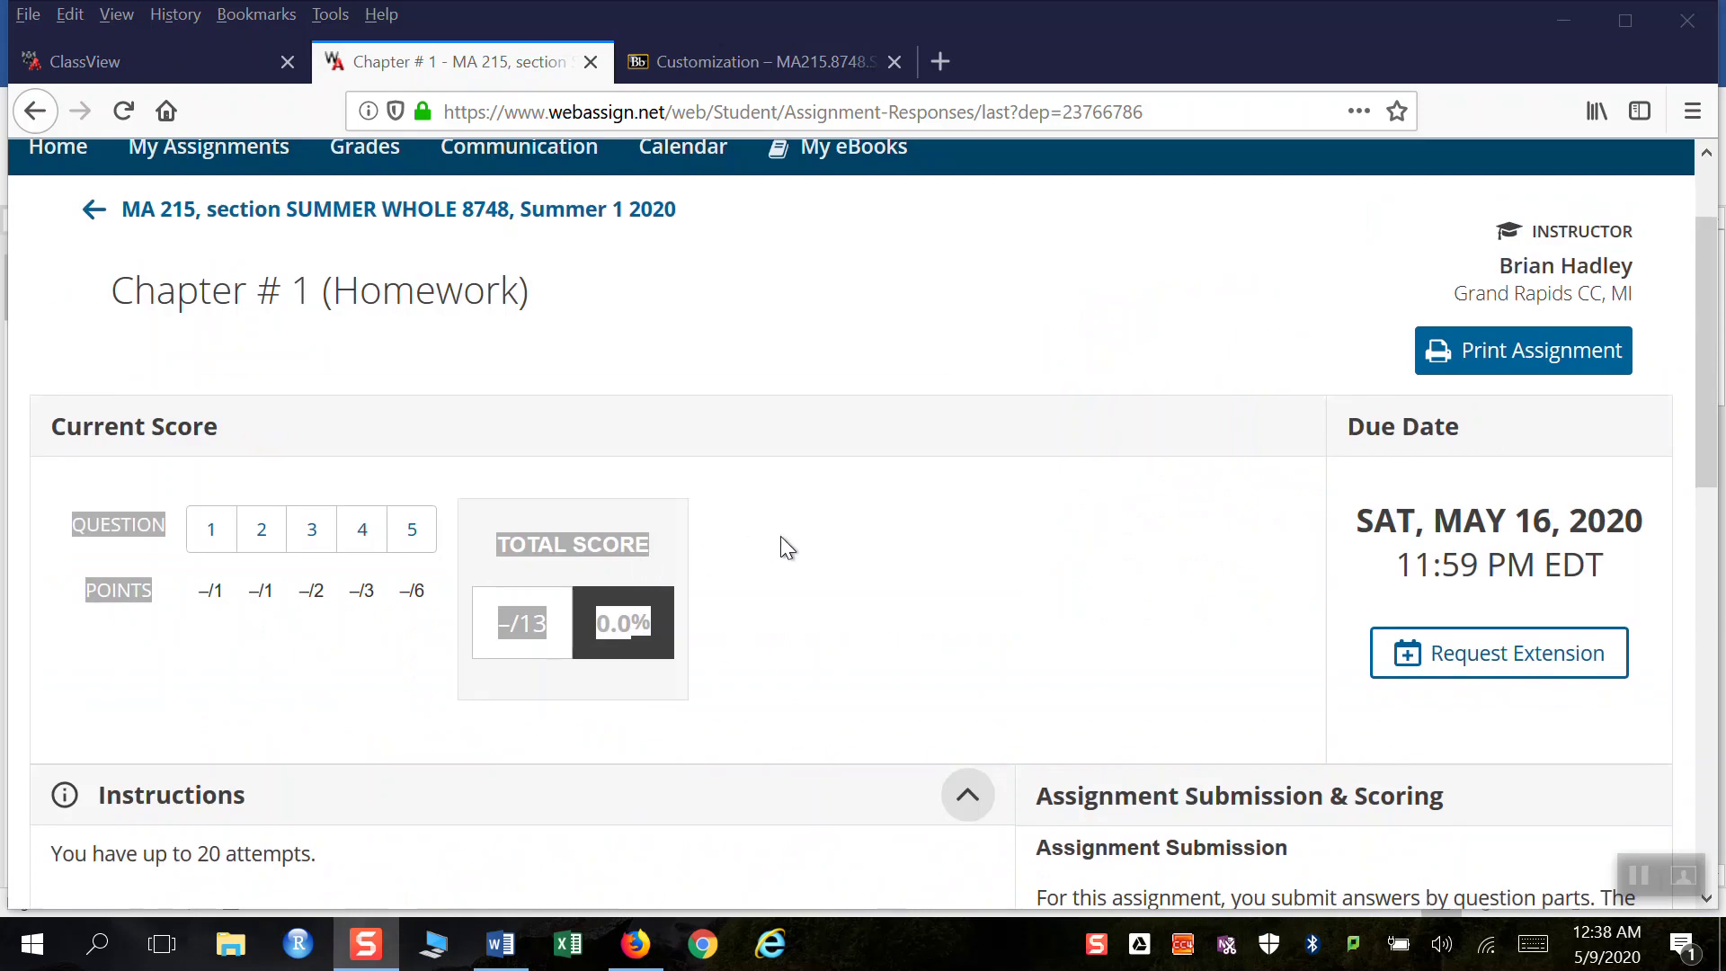
Scroll to question 2 on parameters versus statistics and open its Ask Your Teacher box.
scroll(883, 555, "down", 3)
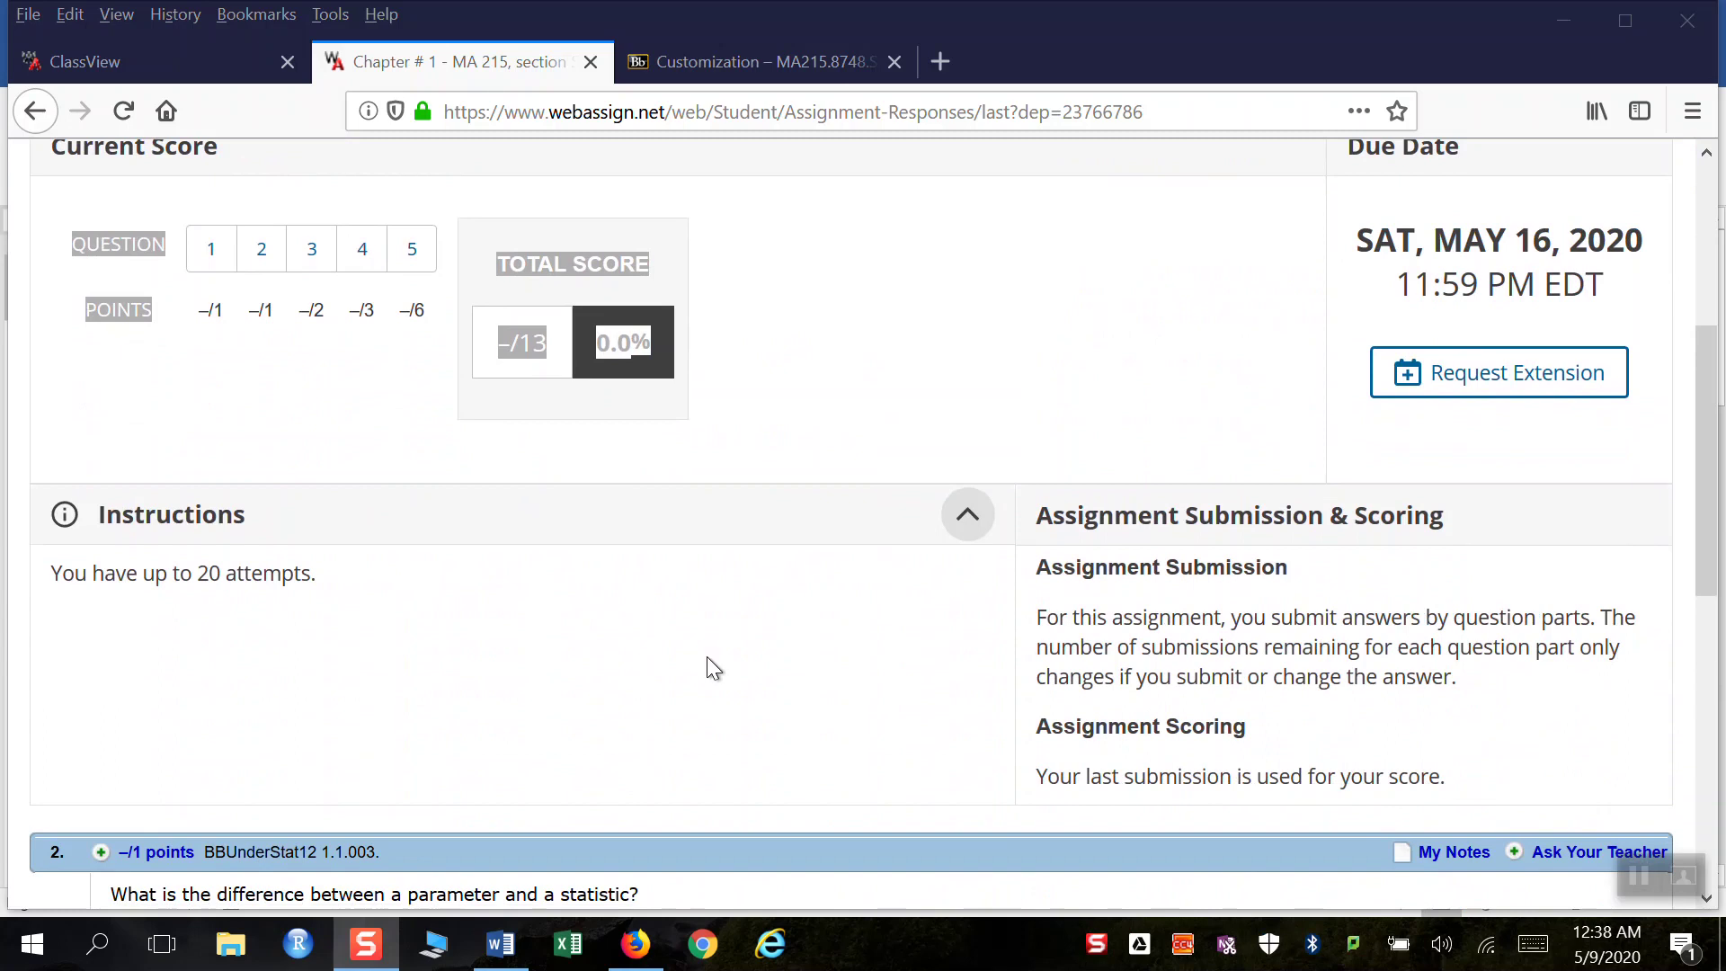
left_click(685, 670)
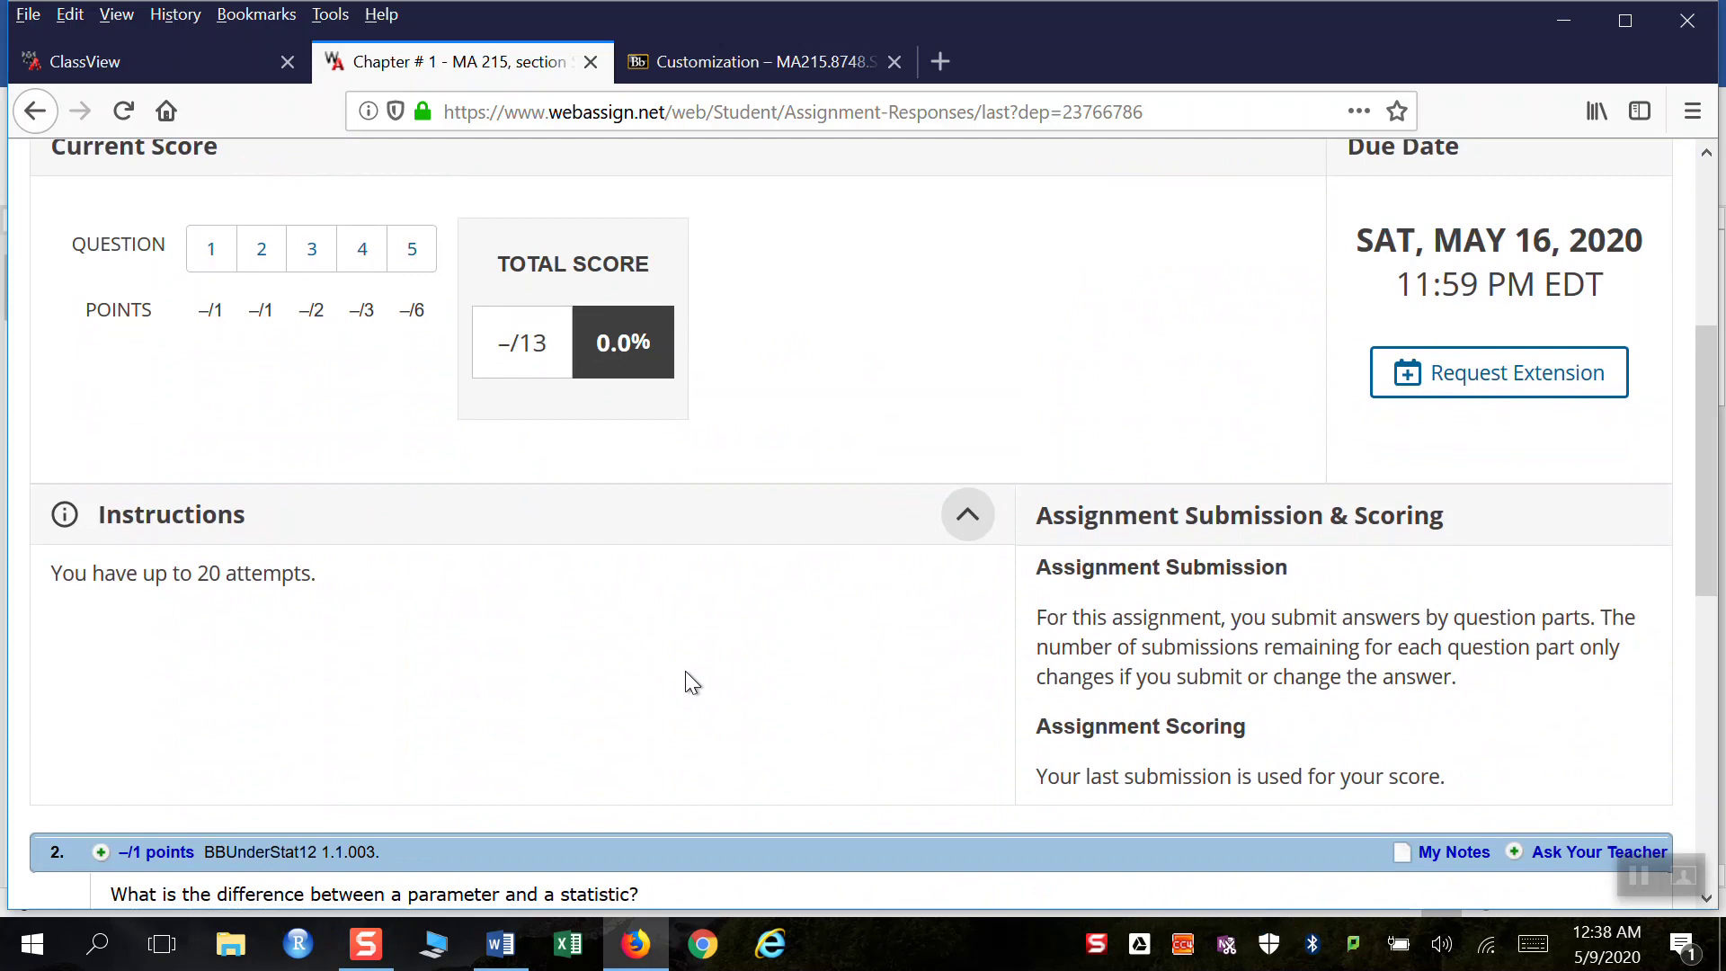
scroll(686, 672, "up", 3)
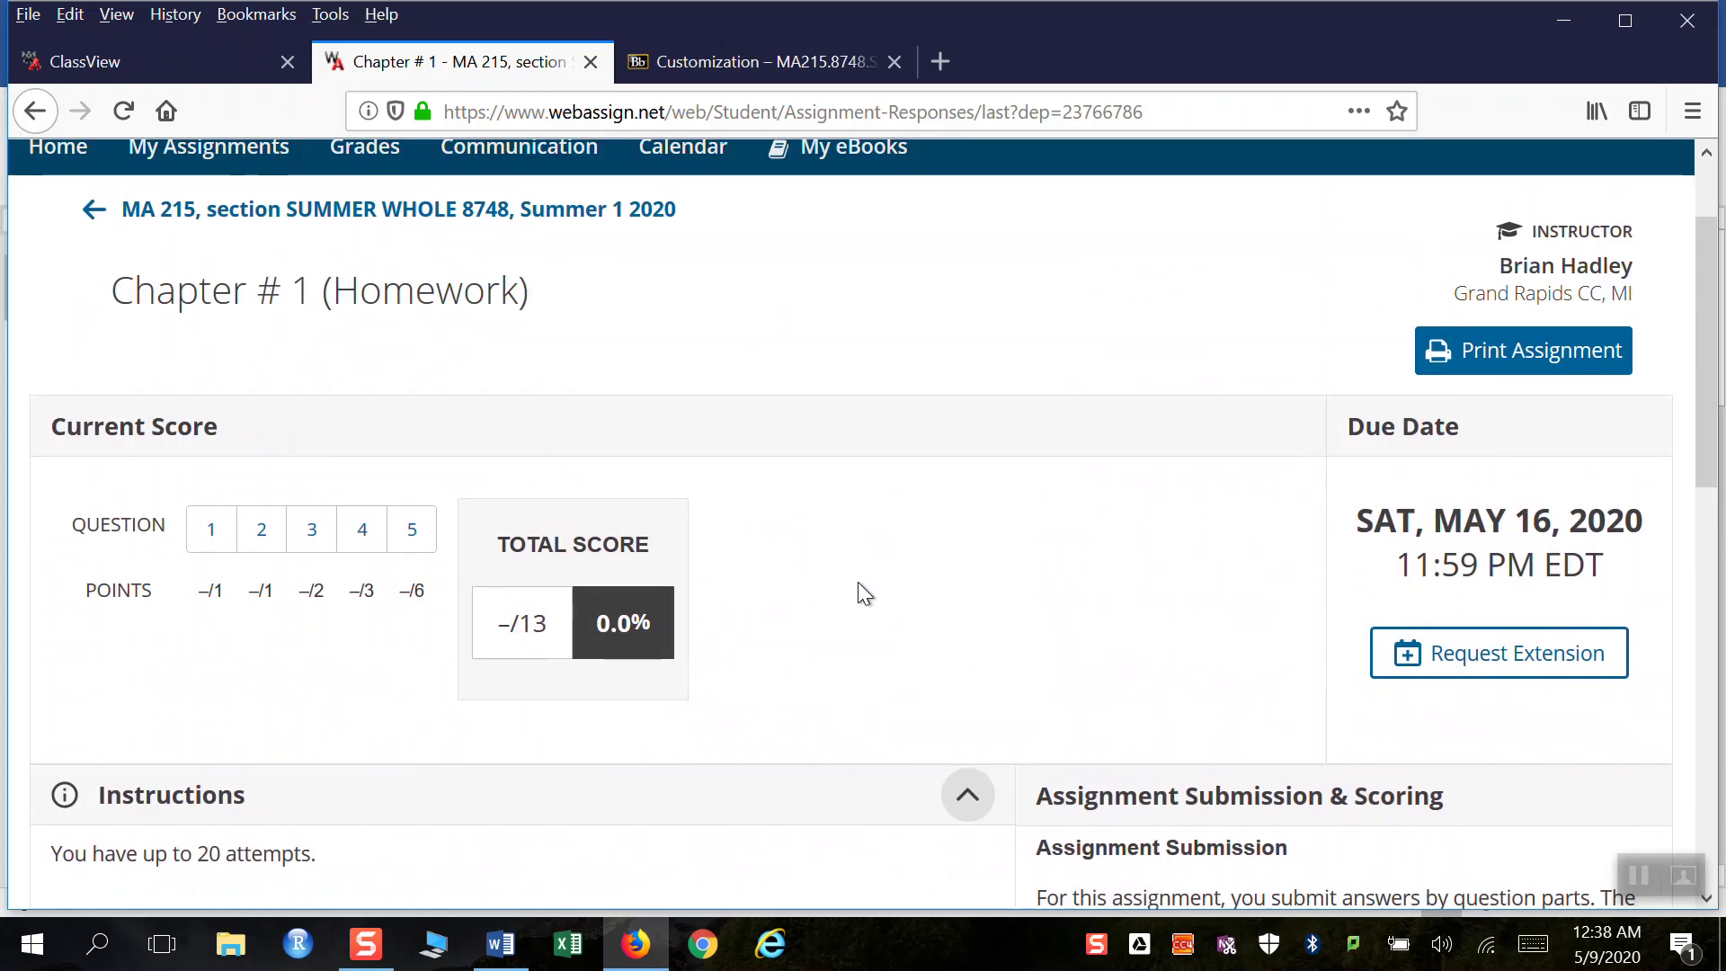
scroll(857, 581, "up", 2)
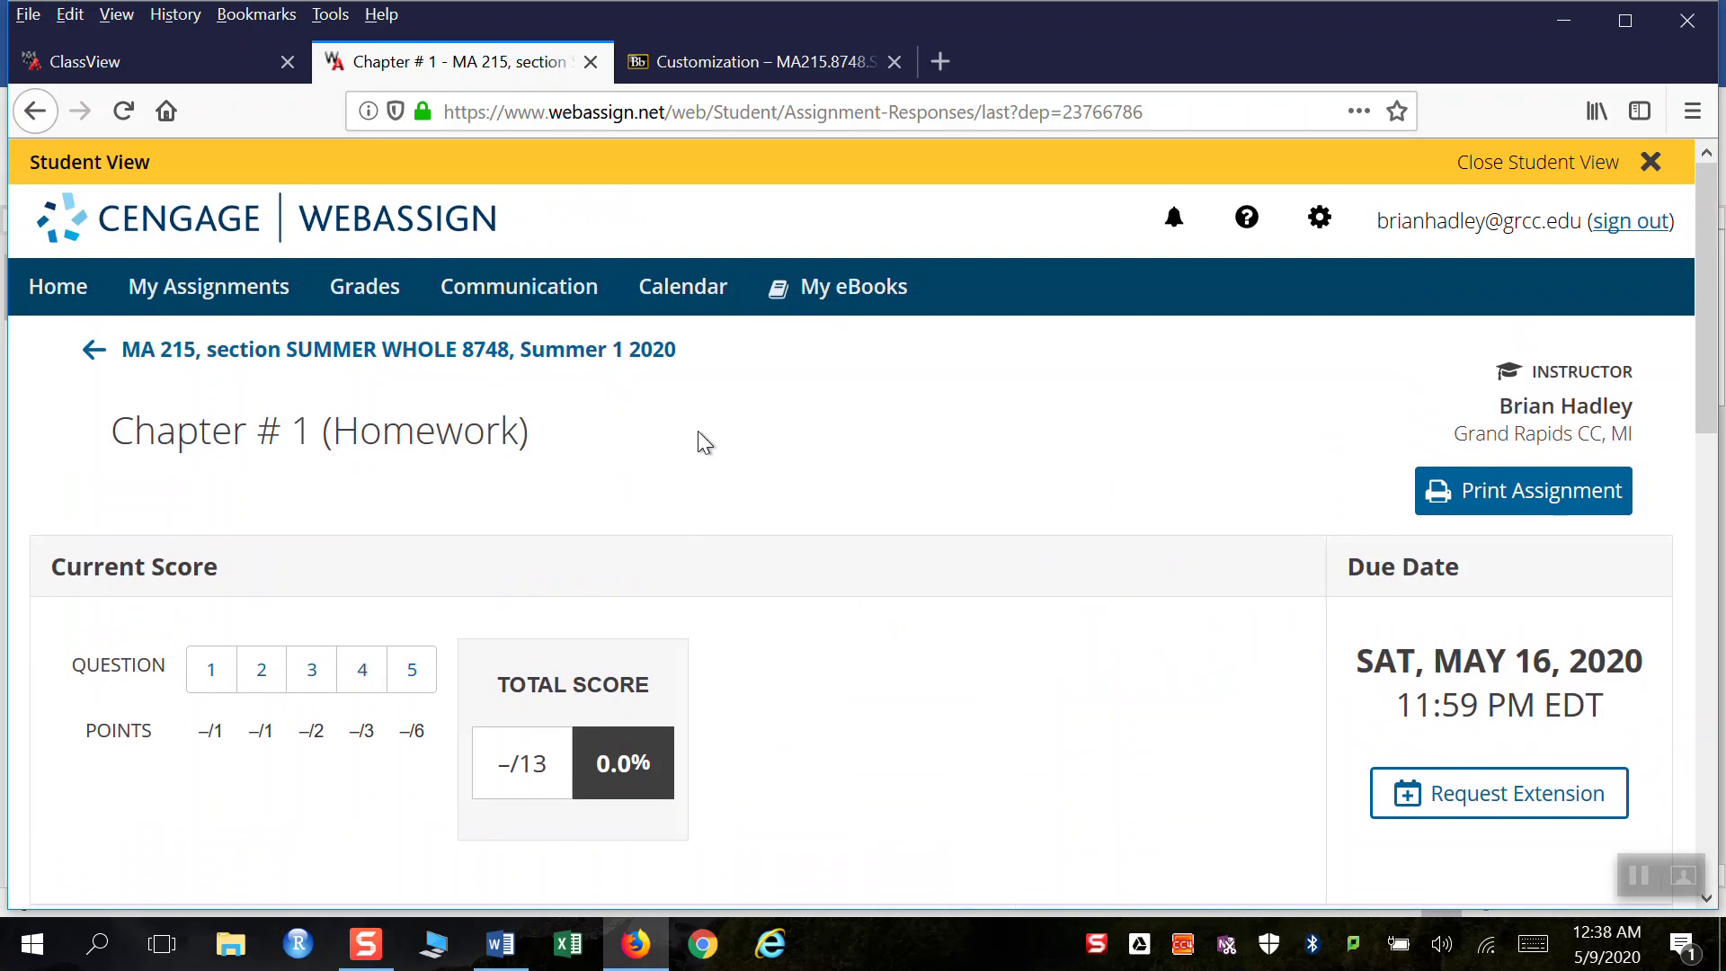
scroll(698, 435, "down", 3)
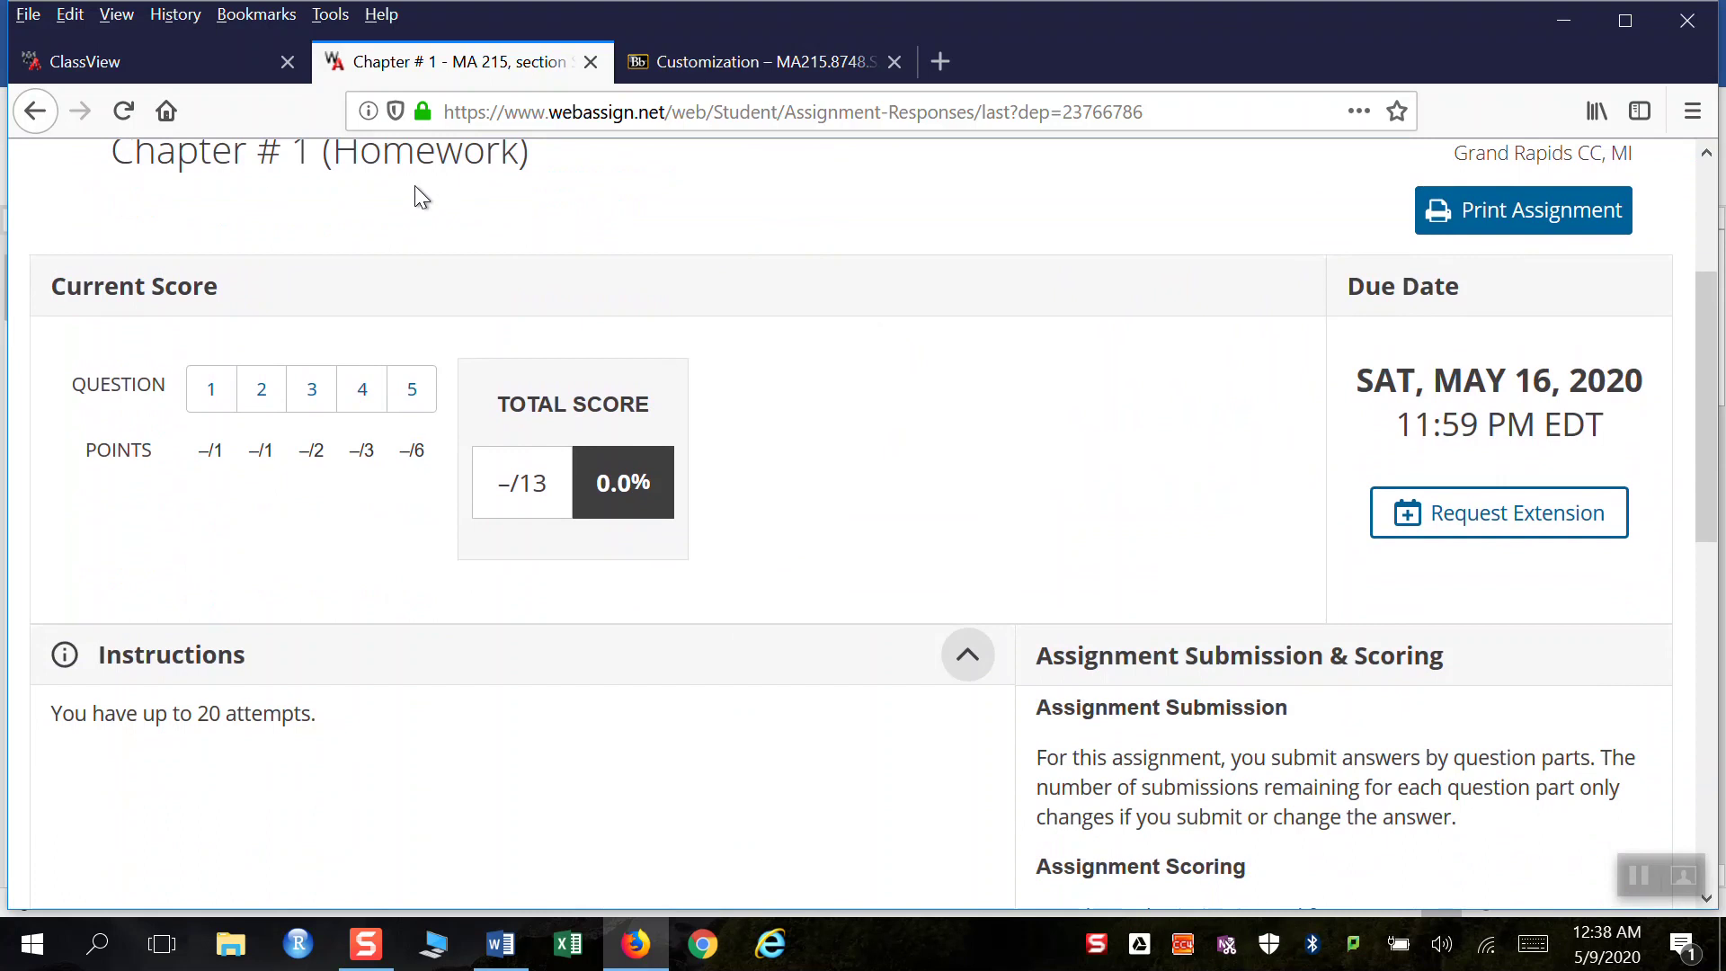
scroll(813, 422, "down", 6)
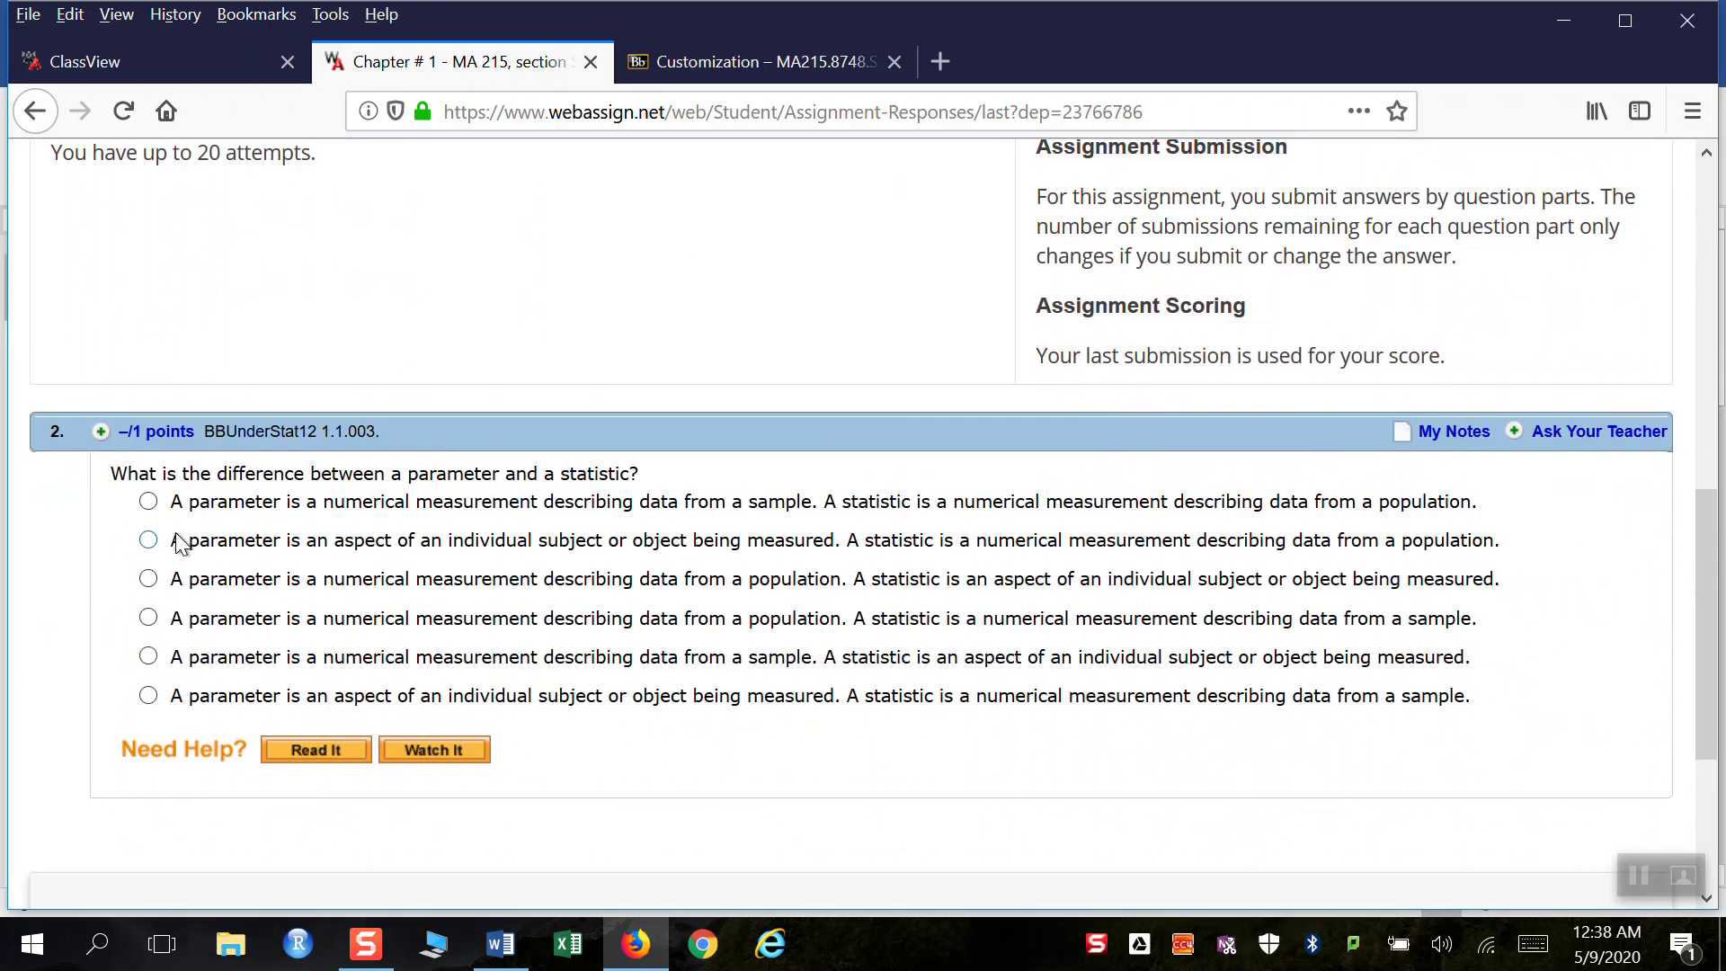
scroll(998, 683, "down", 2)
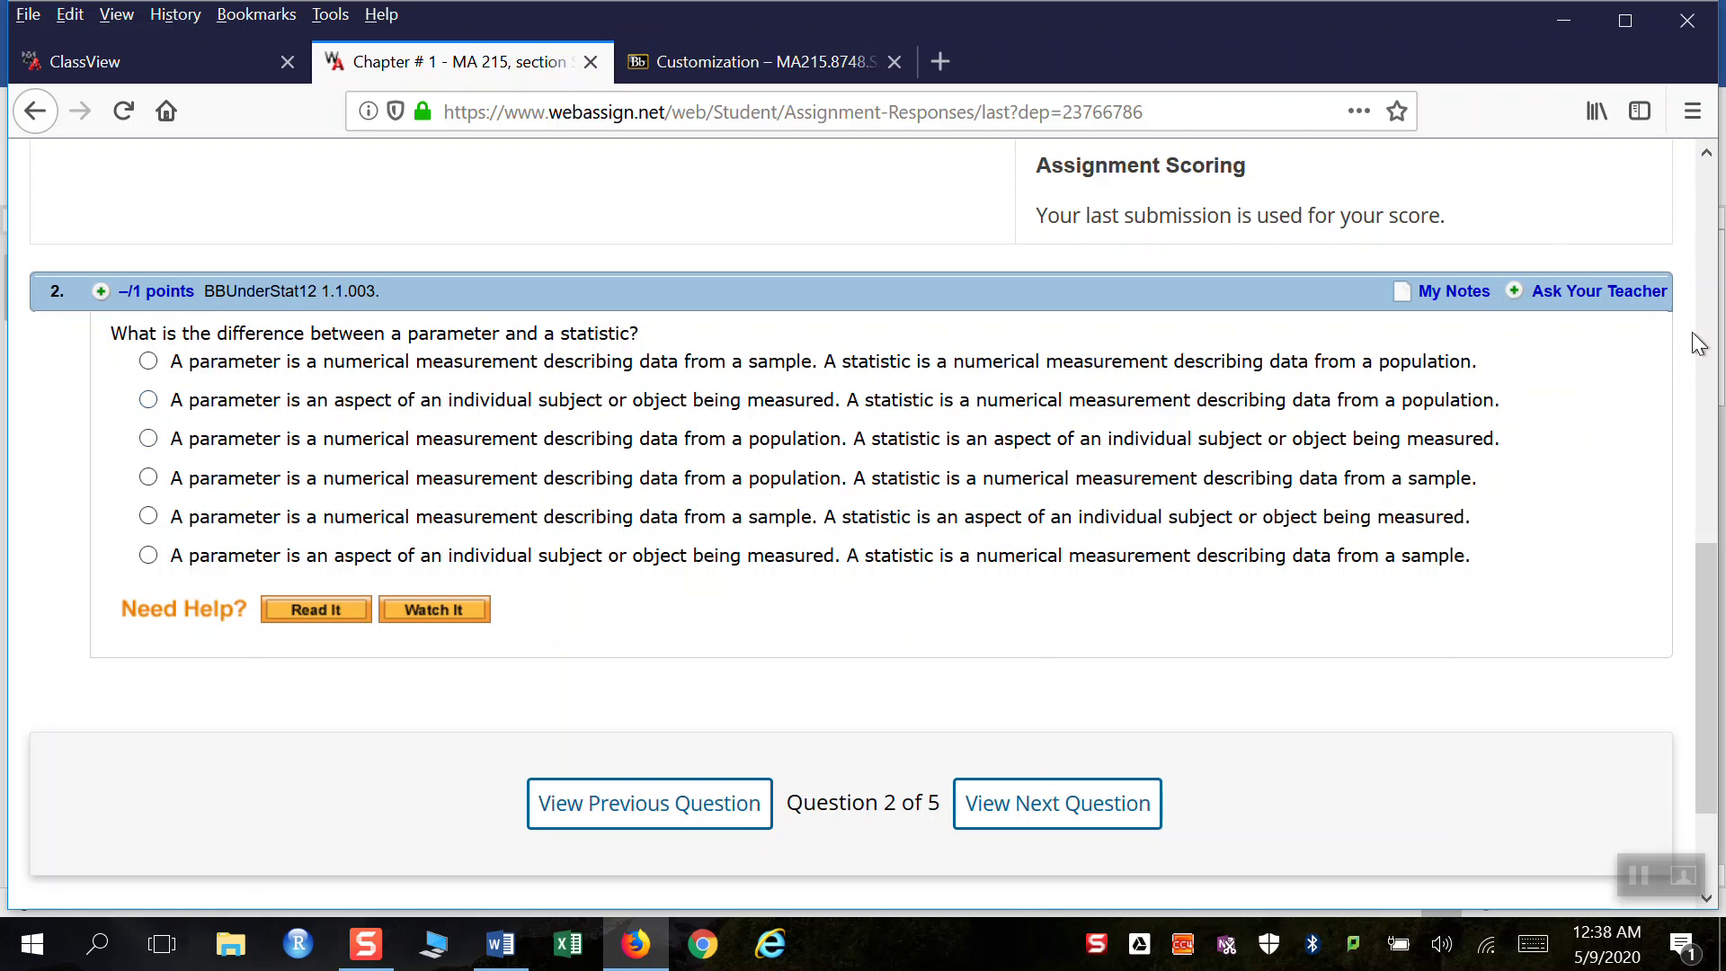
left_click(1554, 302)
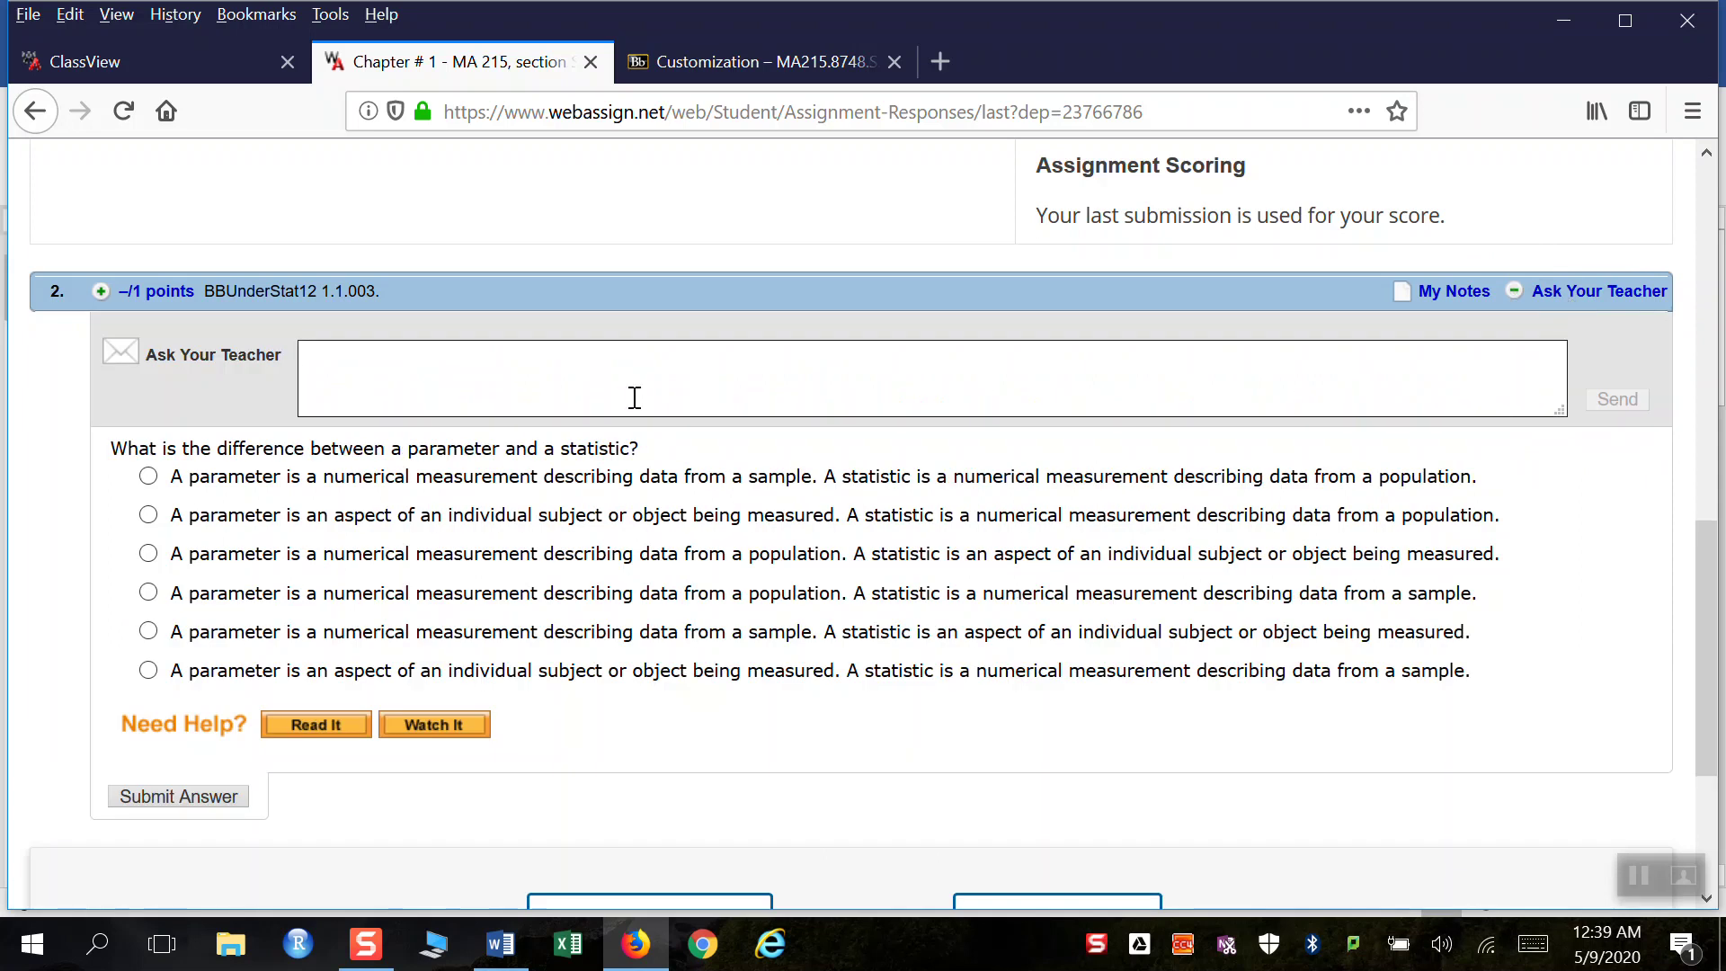
Send the teacher a greeting asking whether the subject being measured is the same as the population.
type("H")
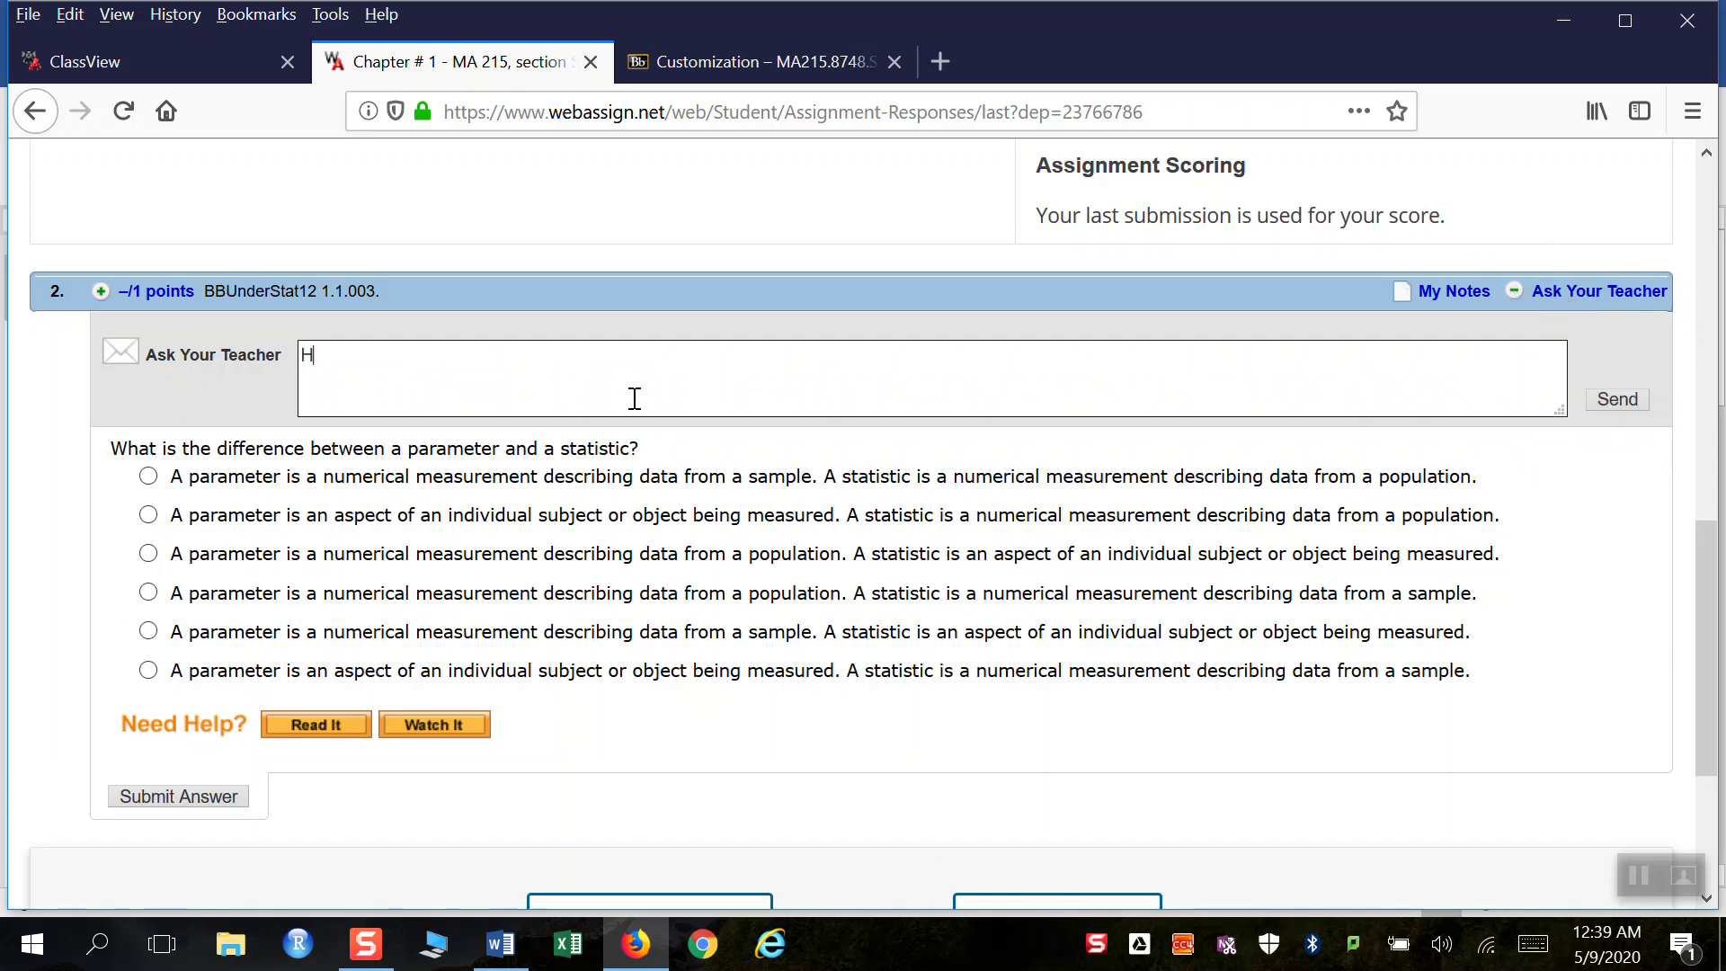
type("i Mr")
type(" Hadley")
type("am haveing")
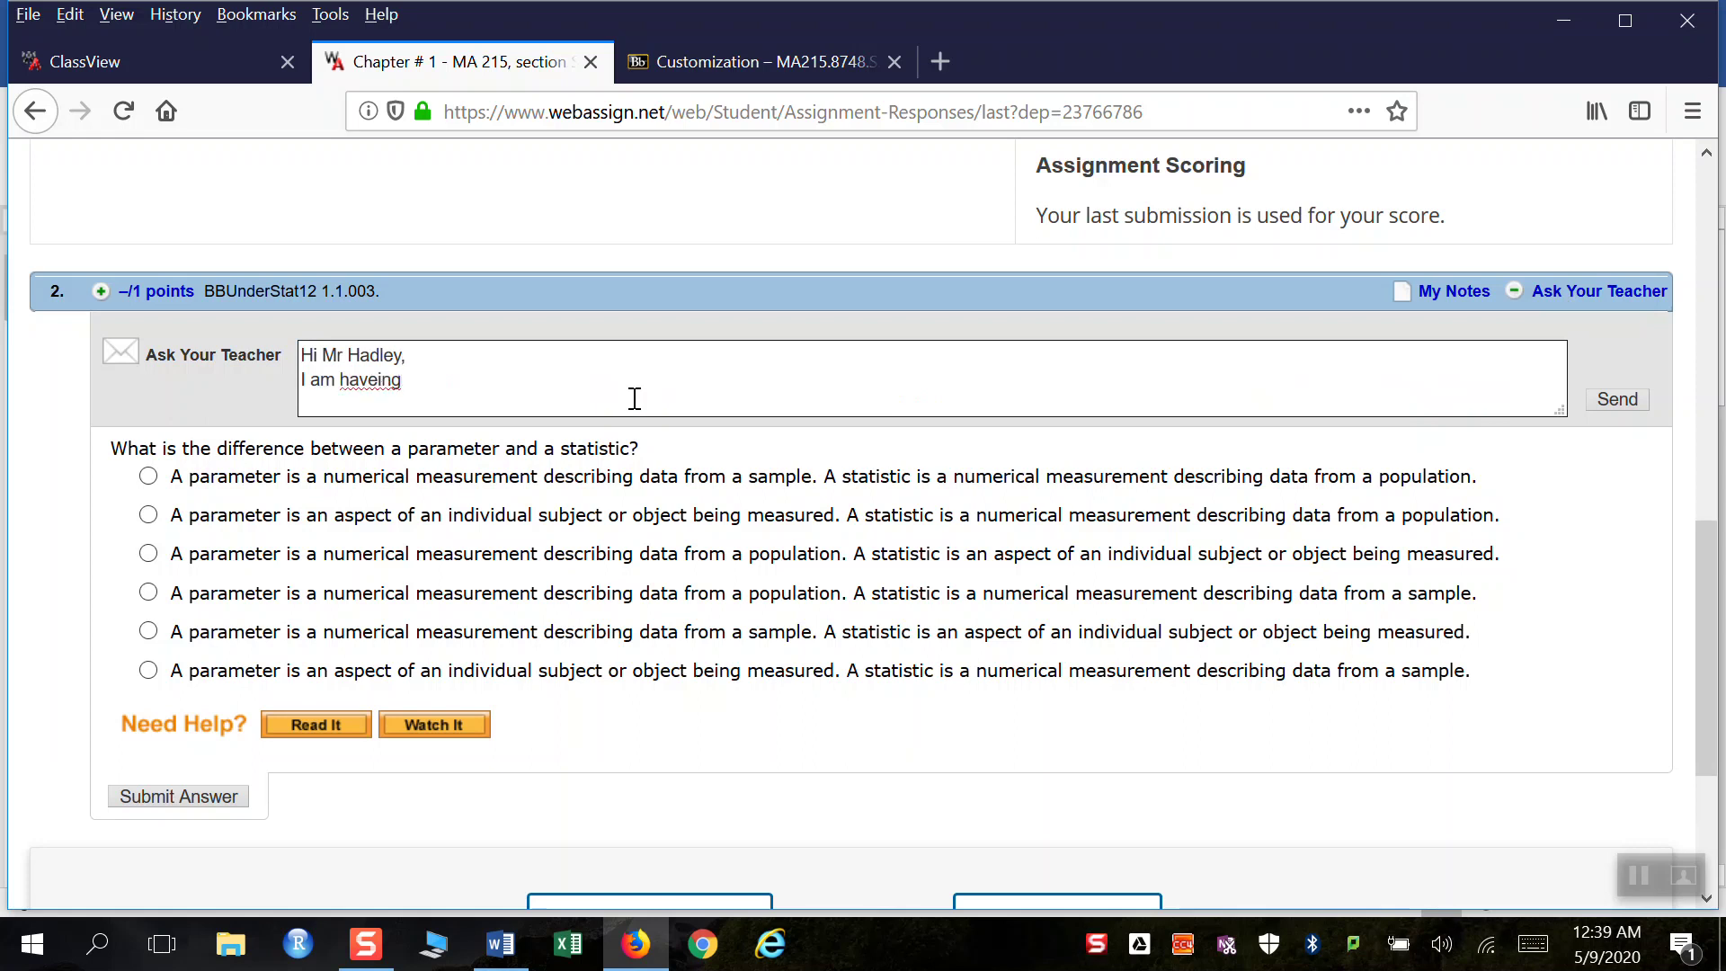
key("BackSpace")
key("BackSpace")
key("BackSpace")
key("BackSpace")
type("ing trouble with this")
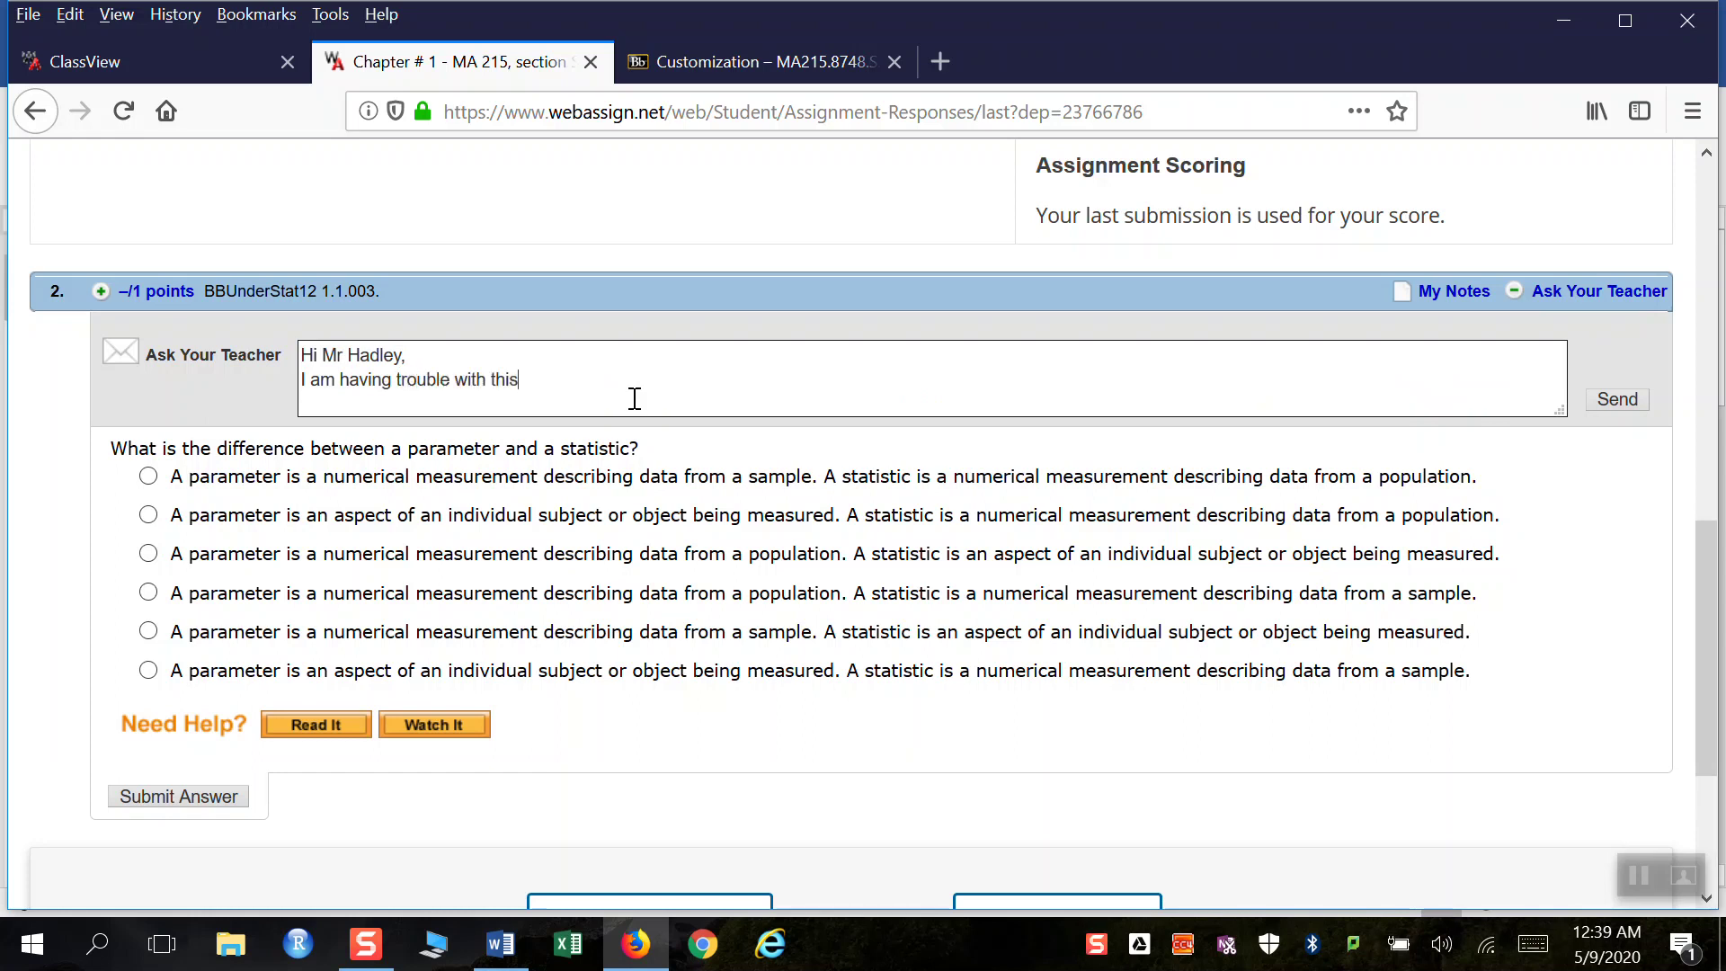
type(" question?")
key("Return")
type("Is")
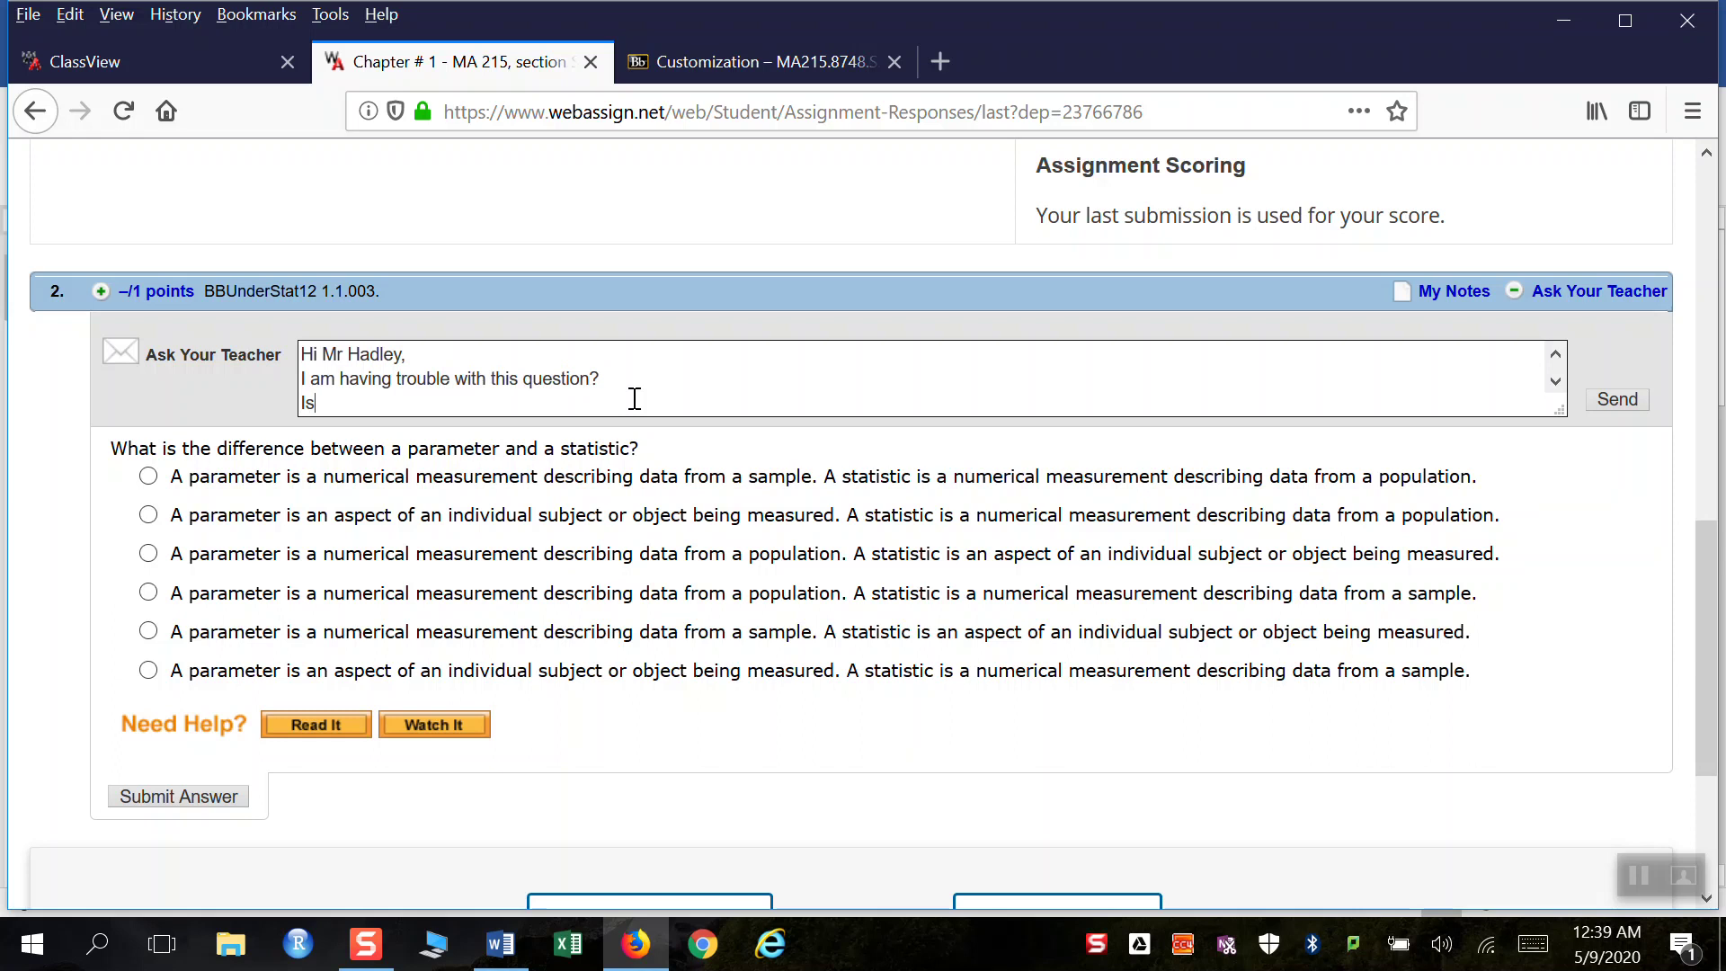
type(" the subject being mea")
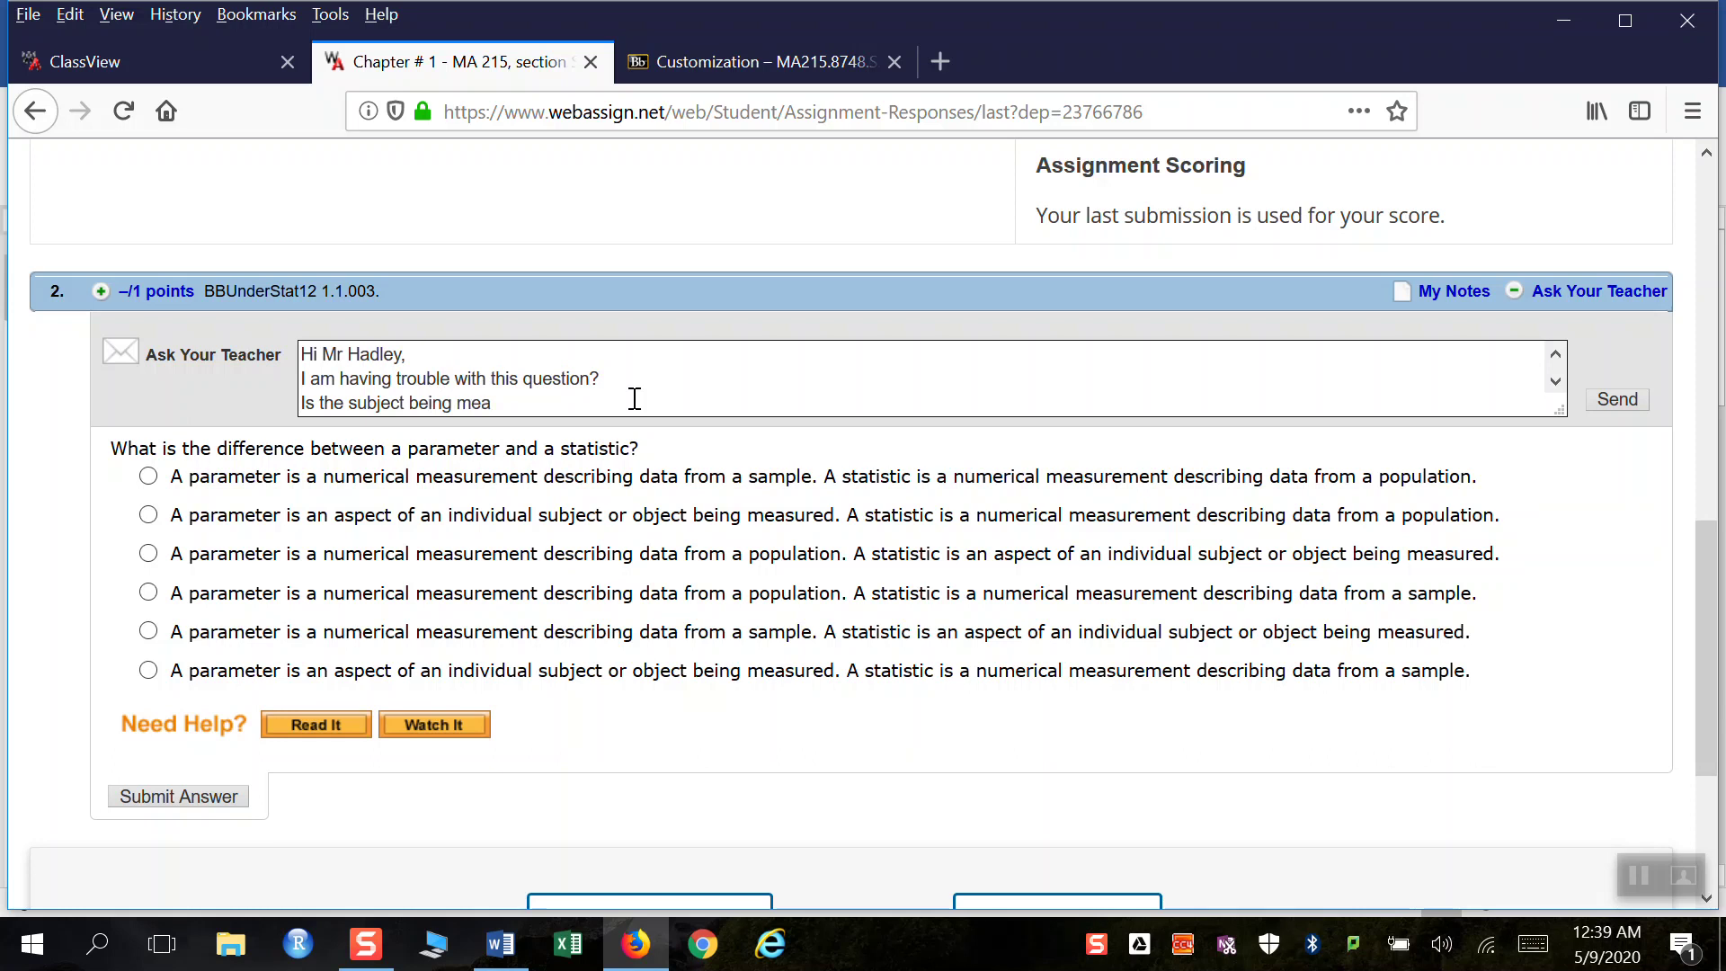
type("sured the same as")
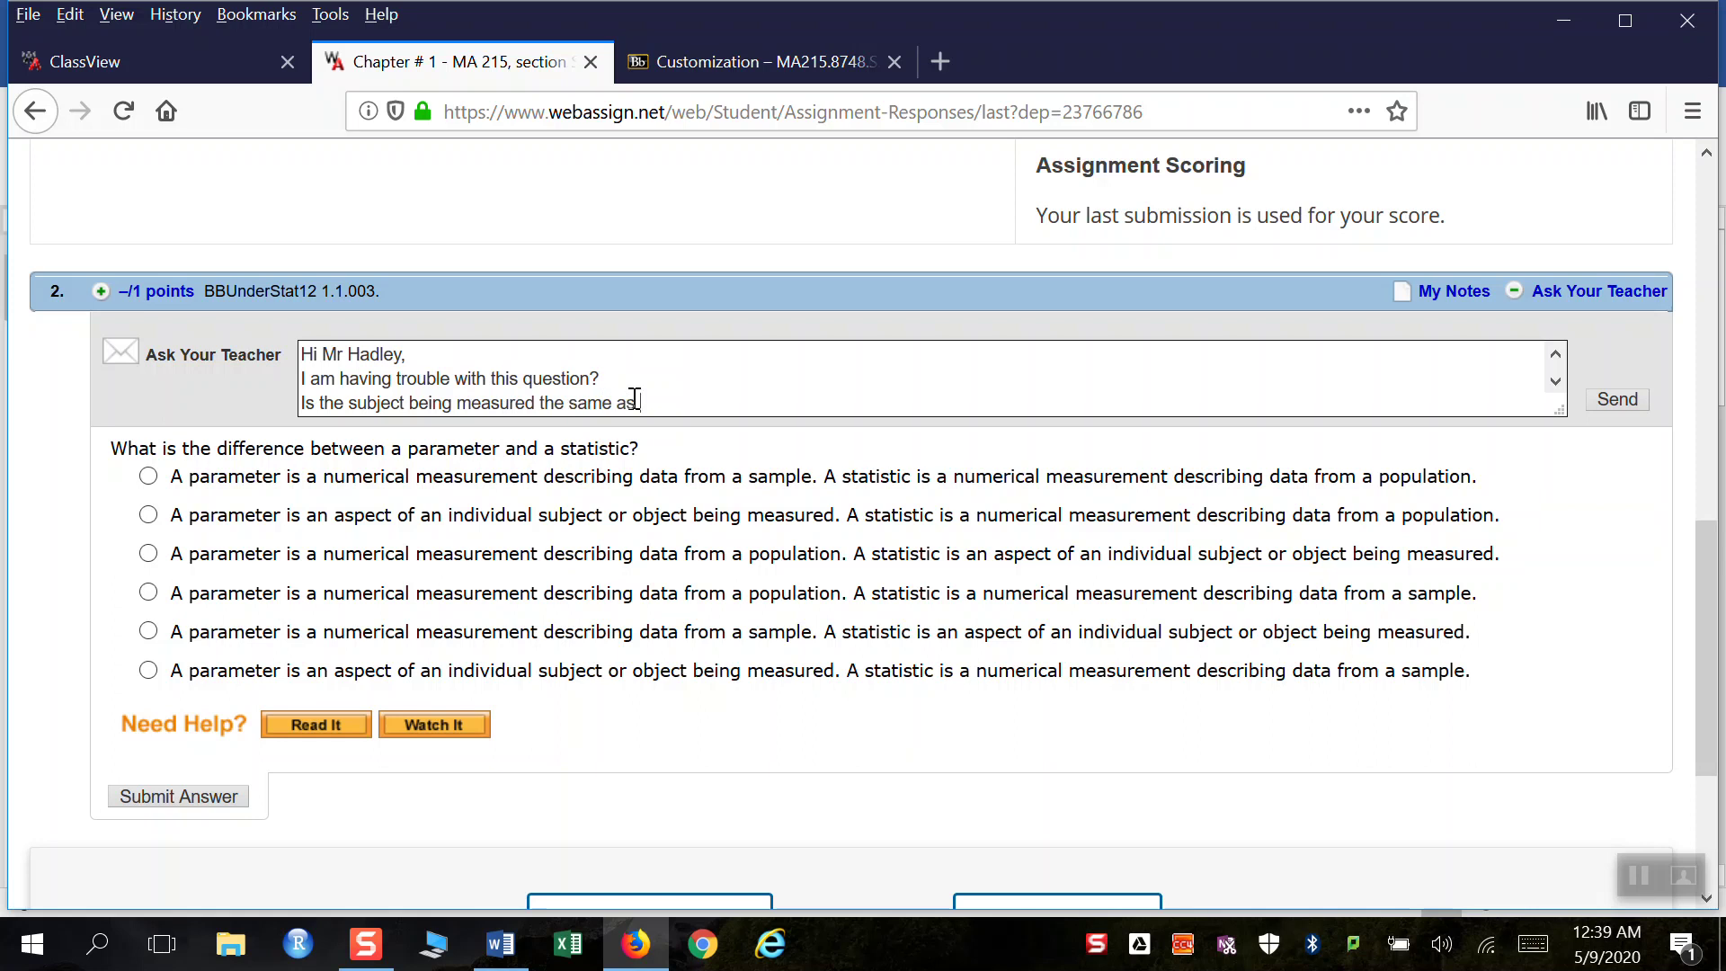
type(" the population?")
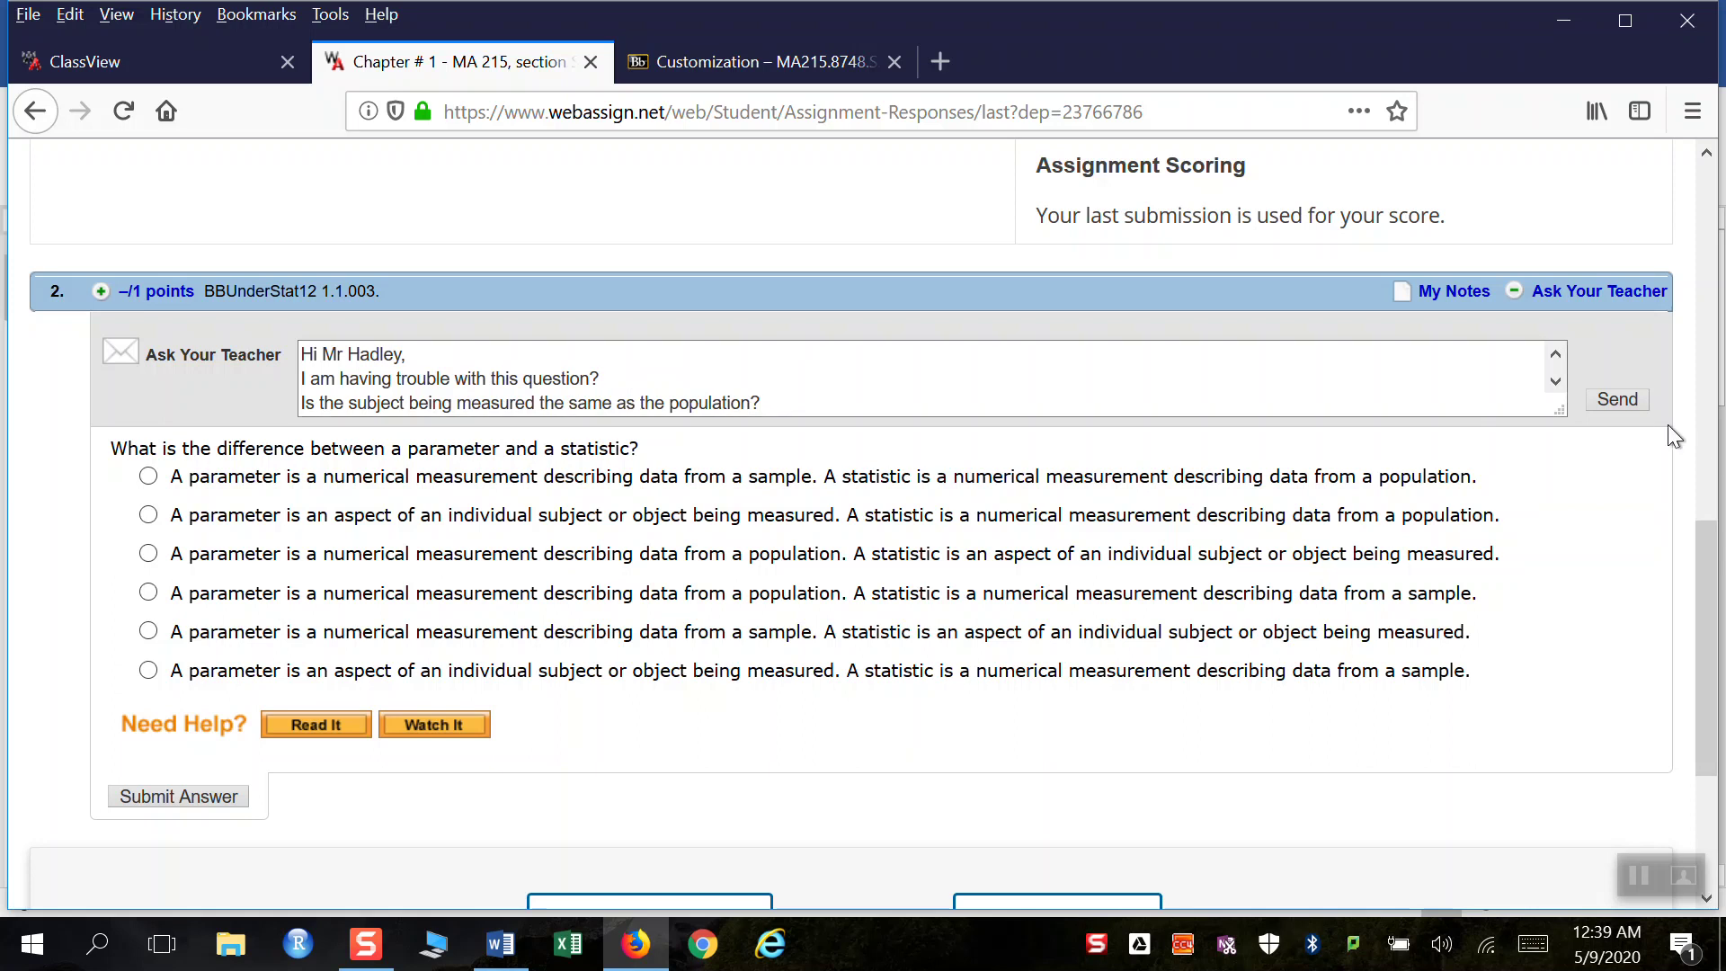
left_click(1619, 403)
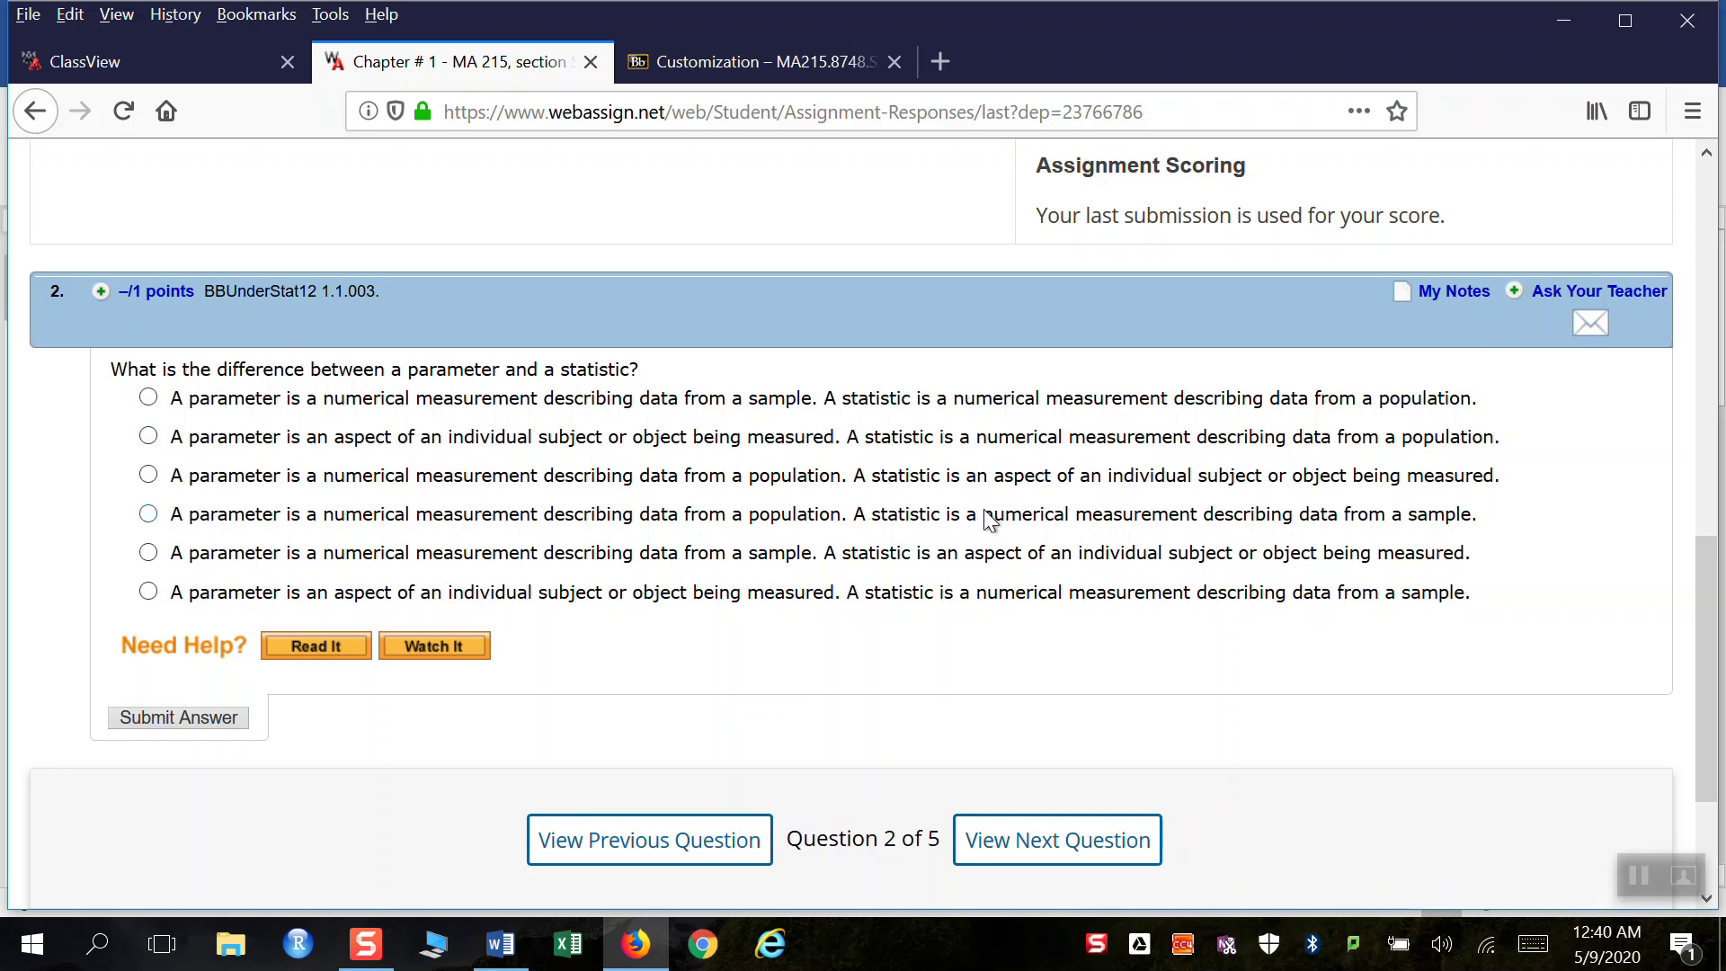
scroll(983, 509, "up", 10)
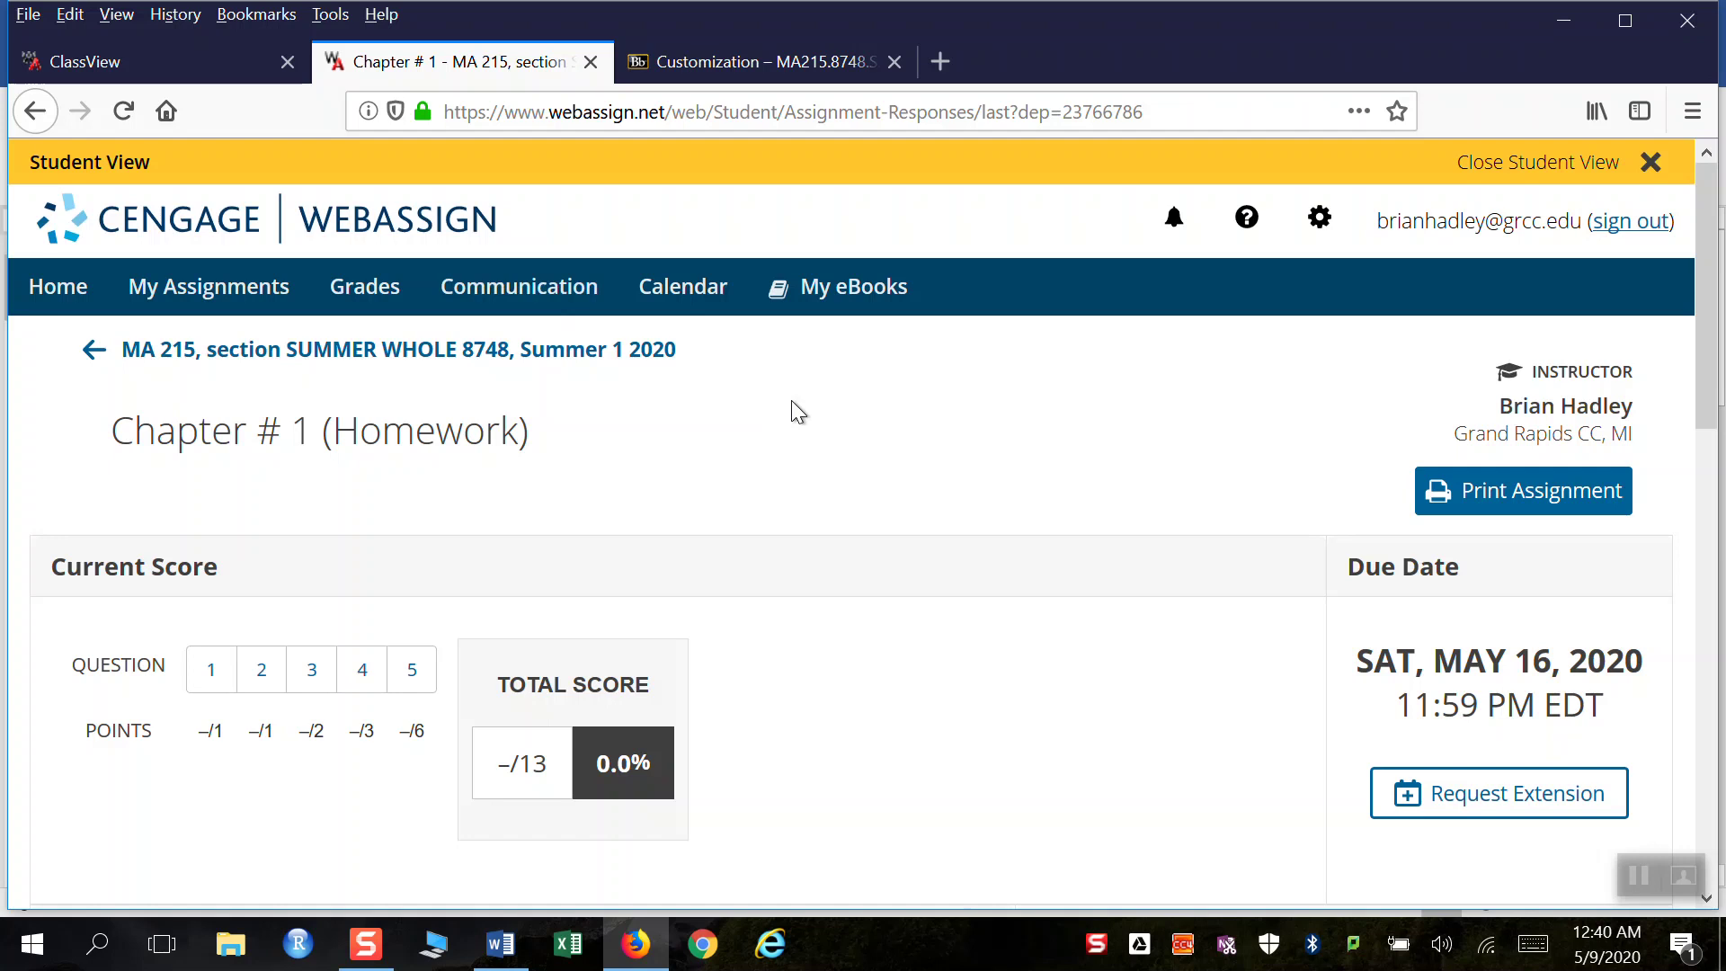
scroll(791, 401, "down", 8)
scroll(791, 402, "down", 3)
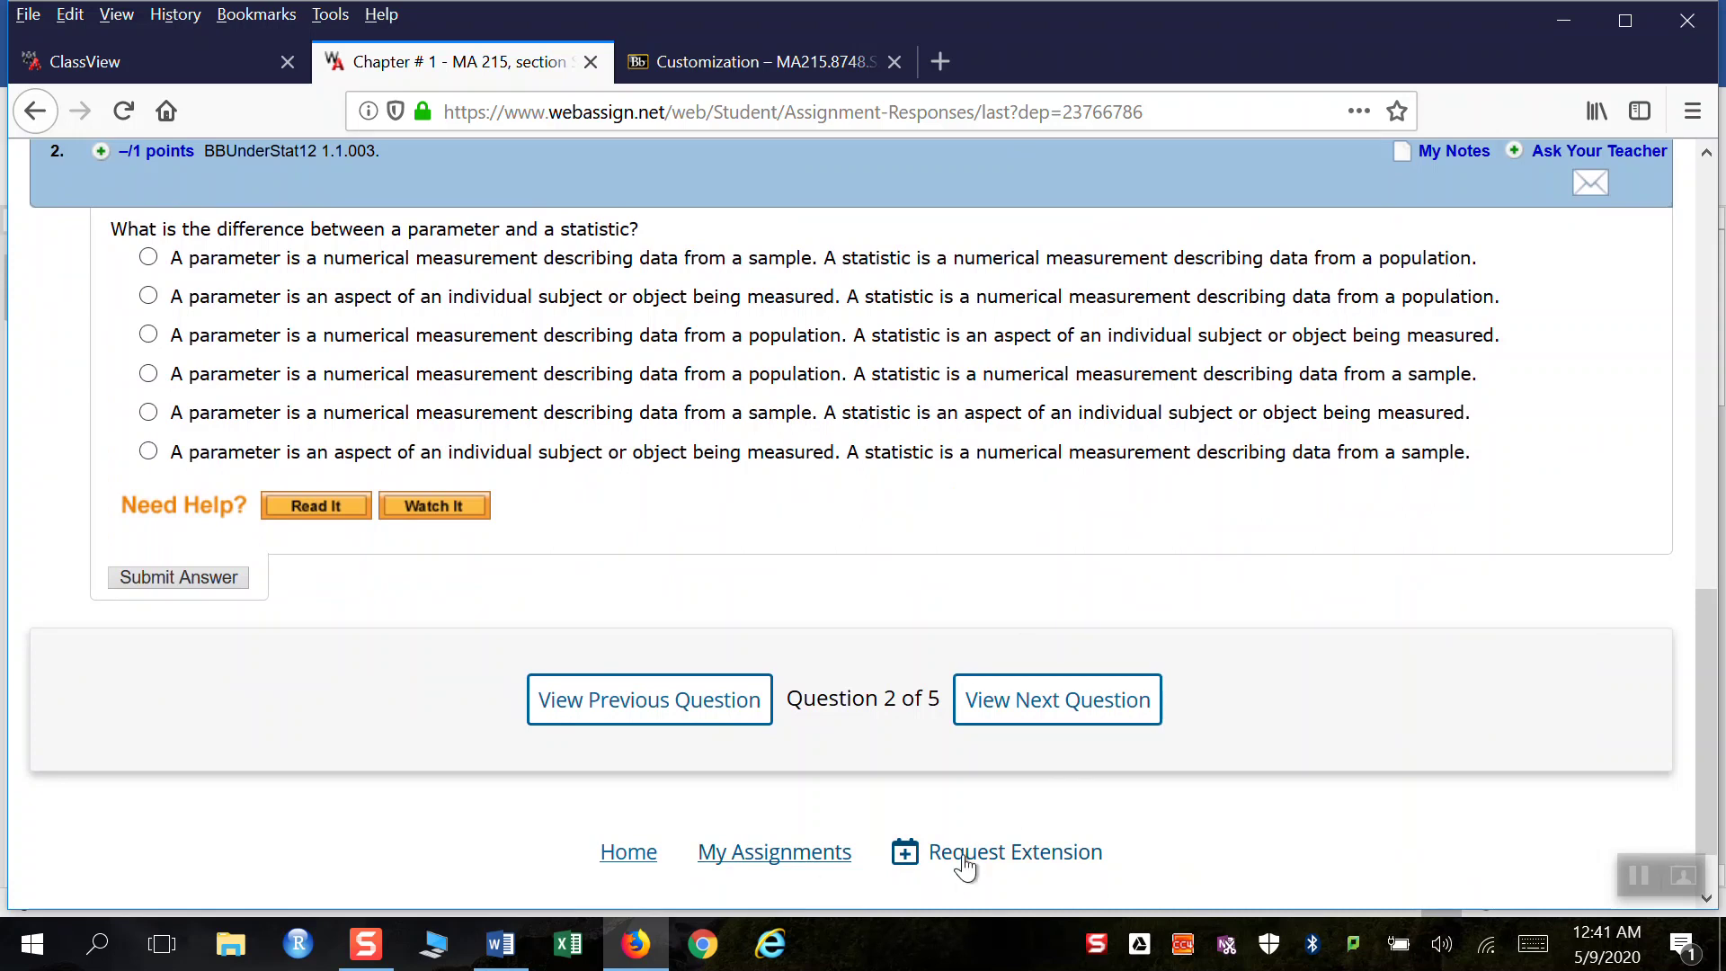
scroll(1015, 813, "down", 1)
Open the Chapter # 1 extension request form and choose a manual extension.
scroll(1047, 809, "down", 2)
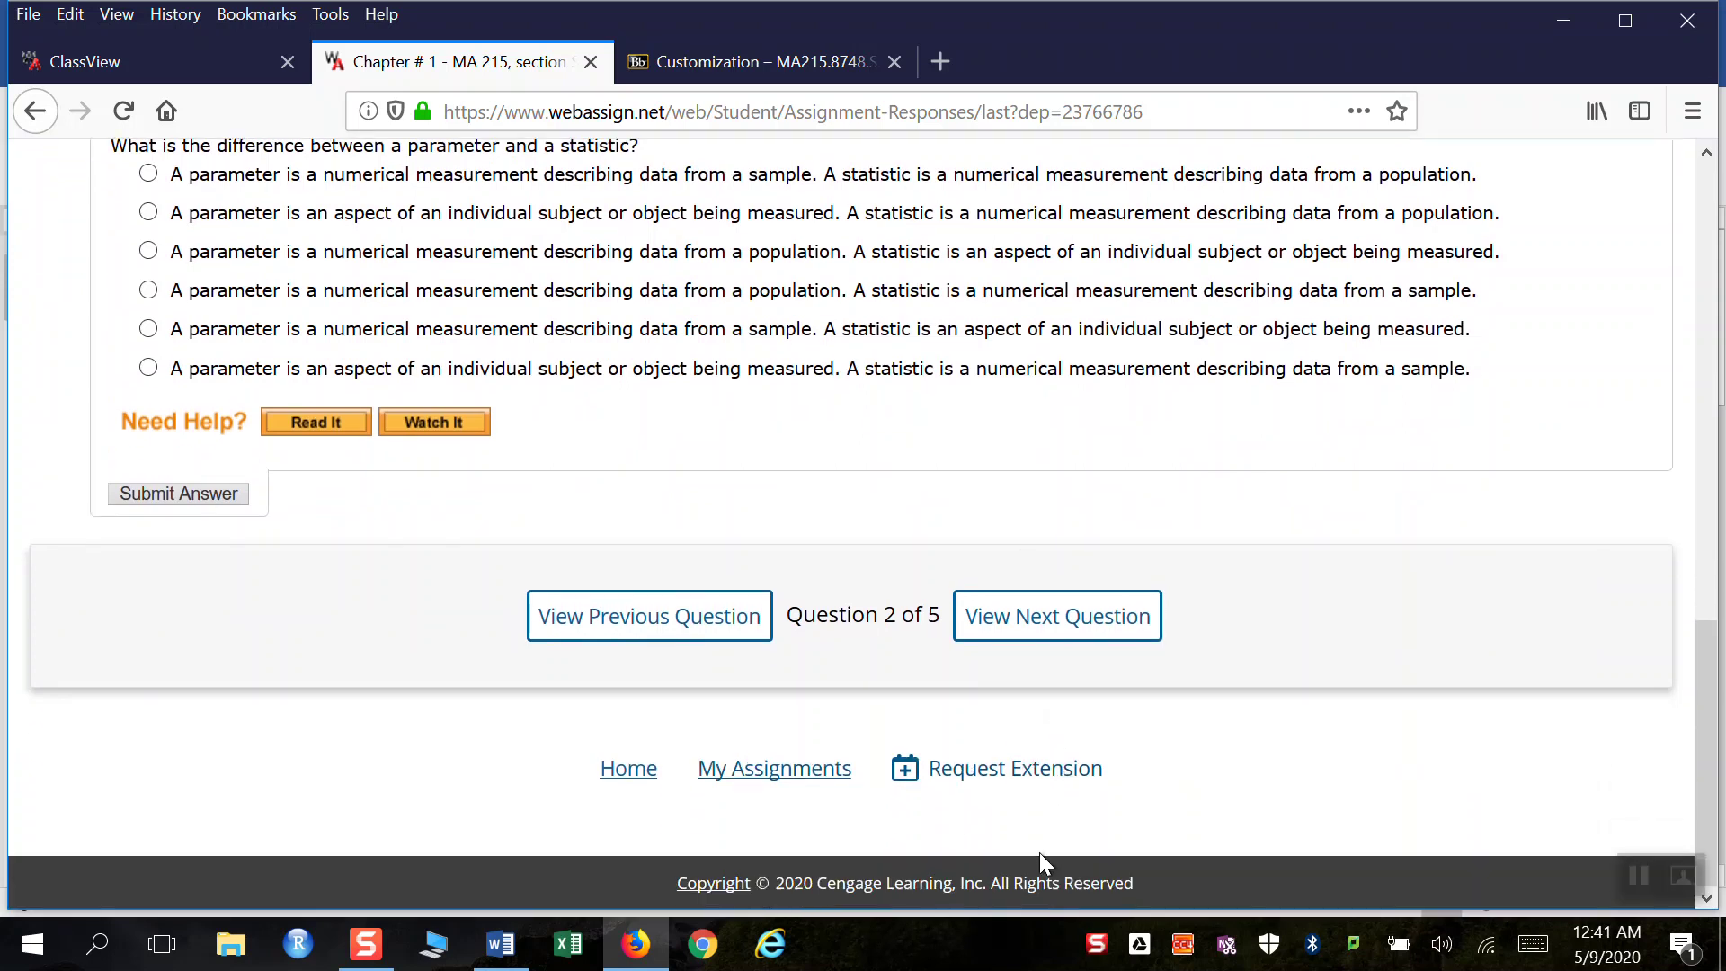
left_click(959, 782)
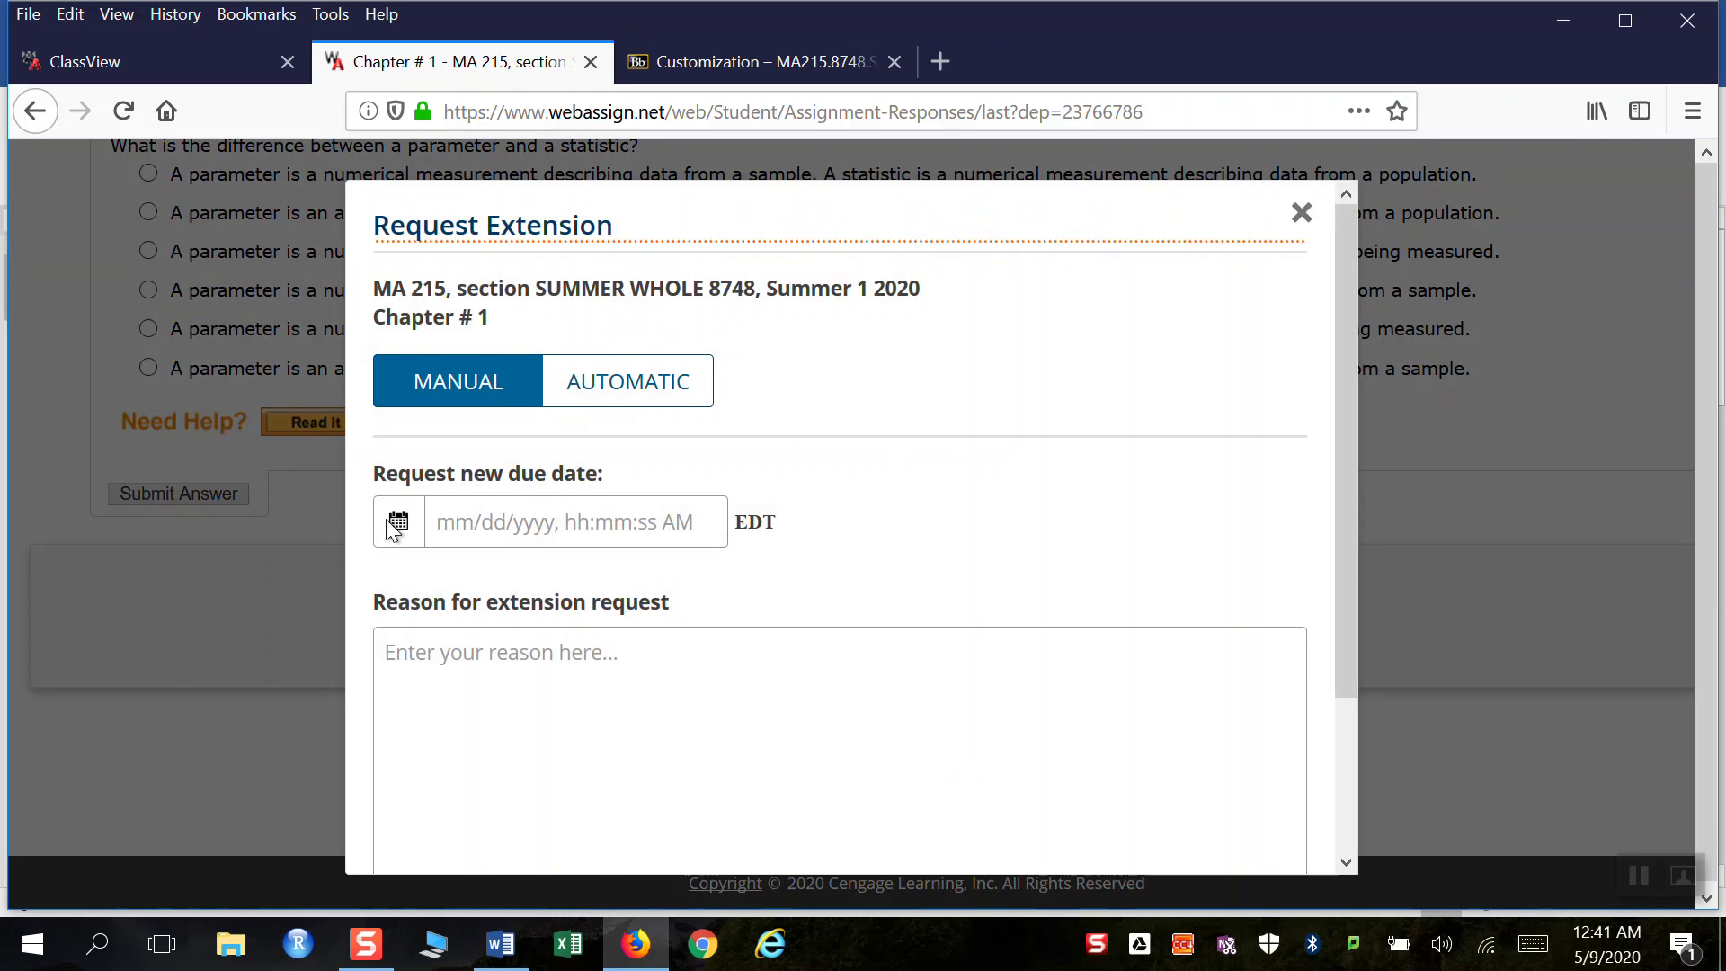
left_click(618, 395)
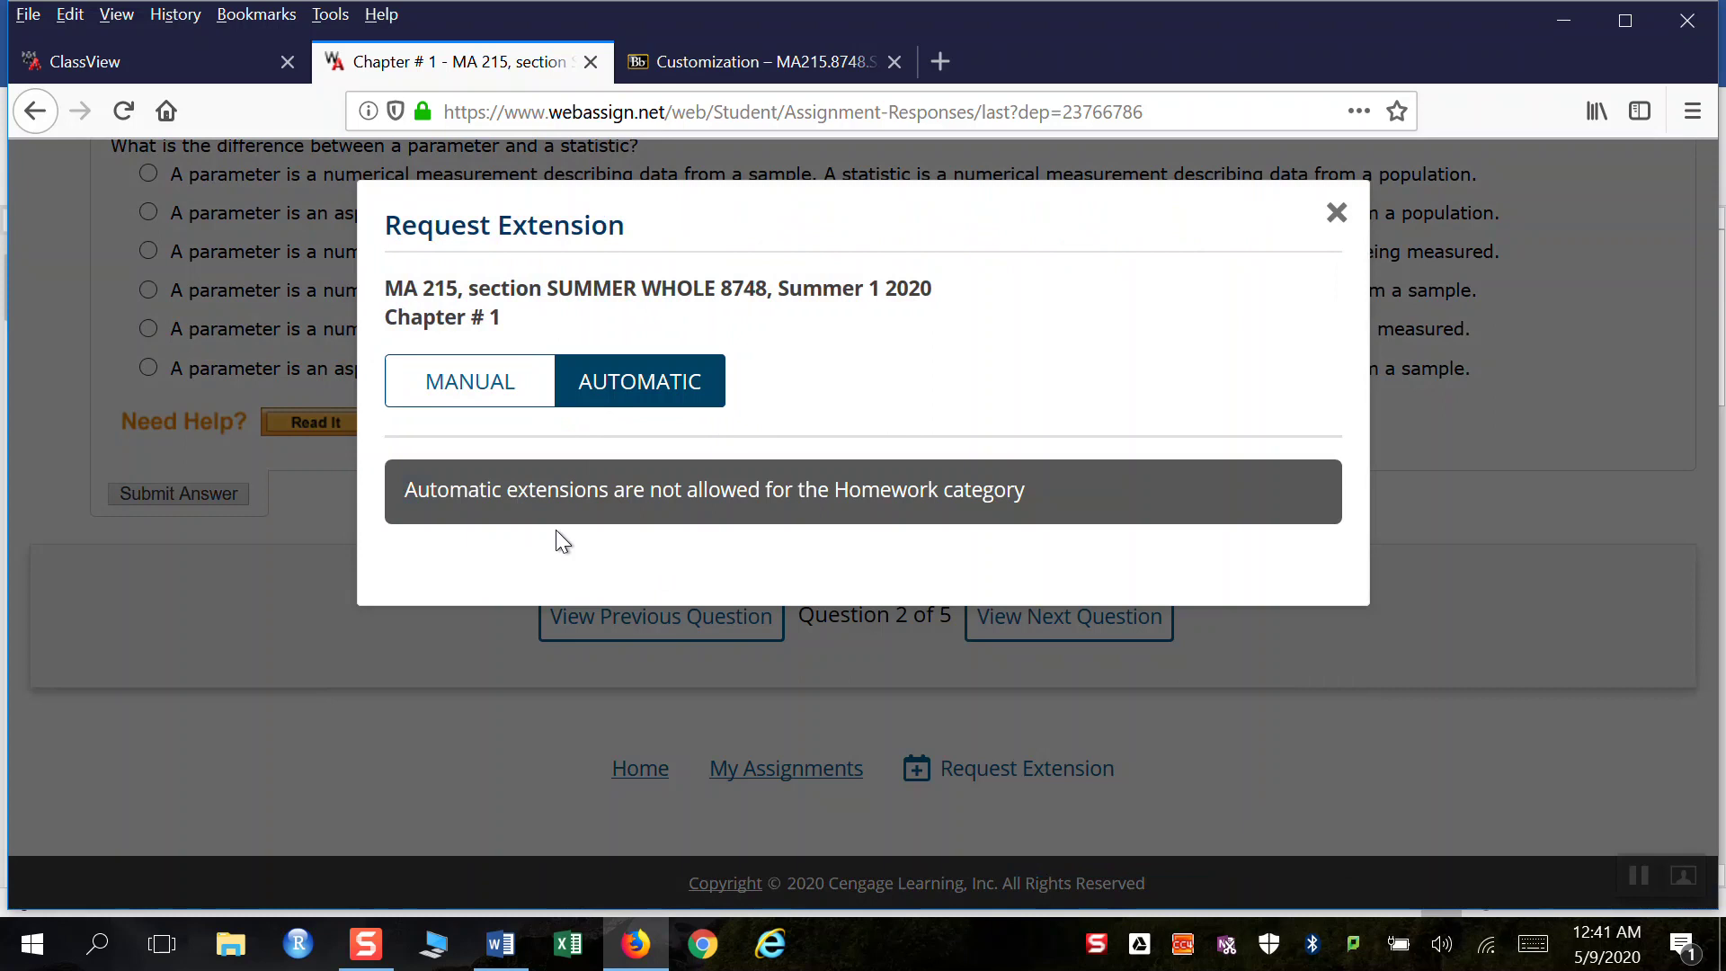
left_click(469, 388)
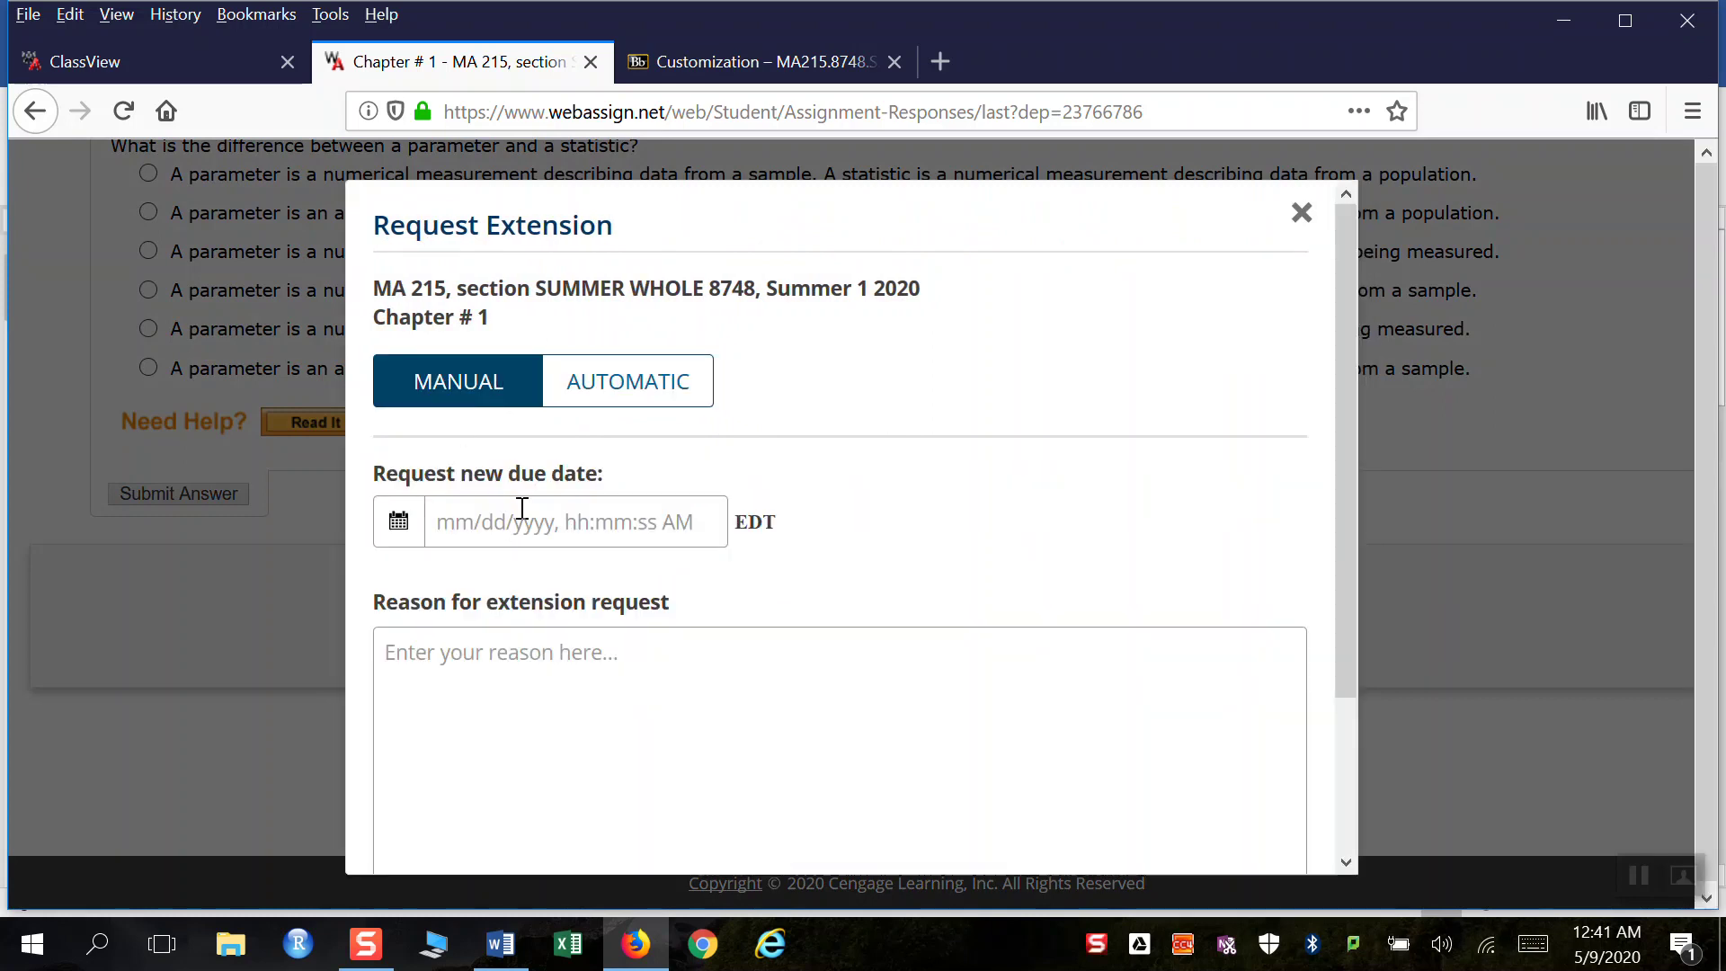
Set the requested new due date to May 19, 2020 in the date picker.
left_click(410, 523)
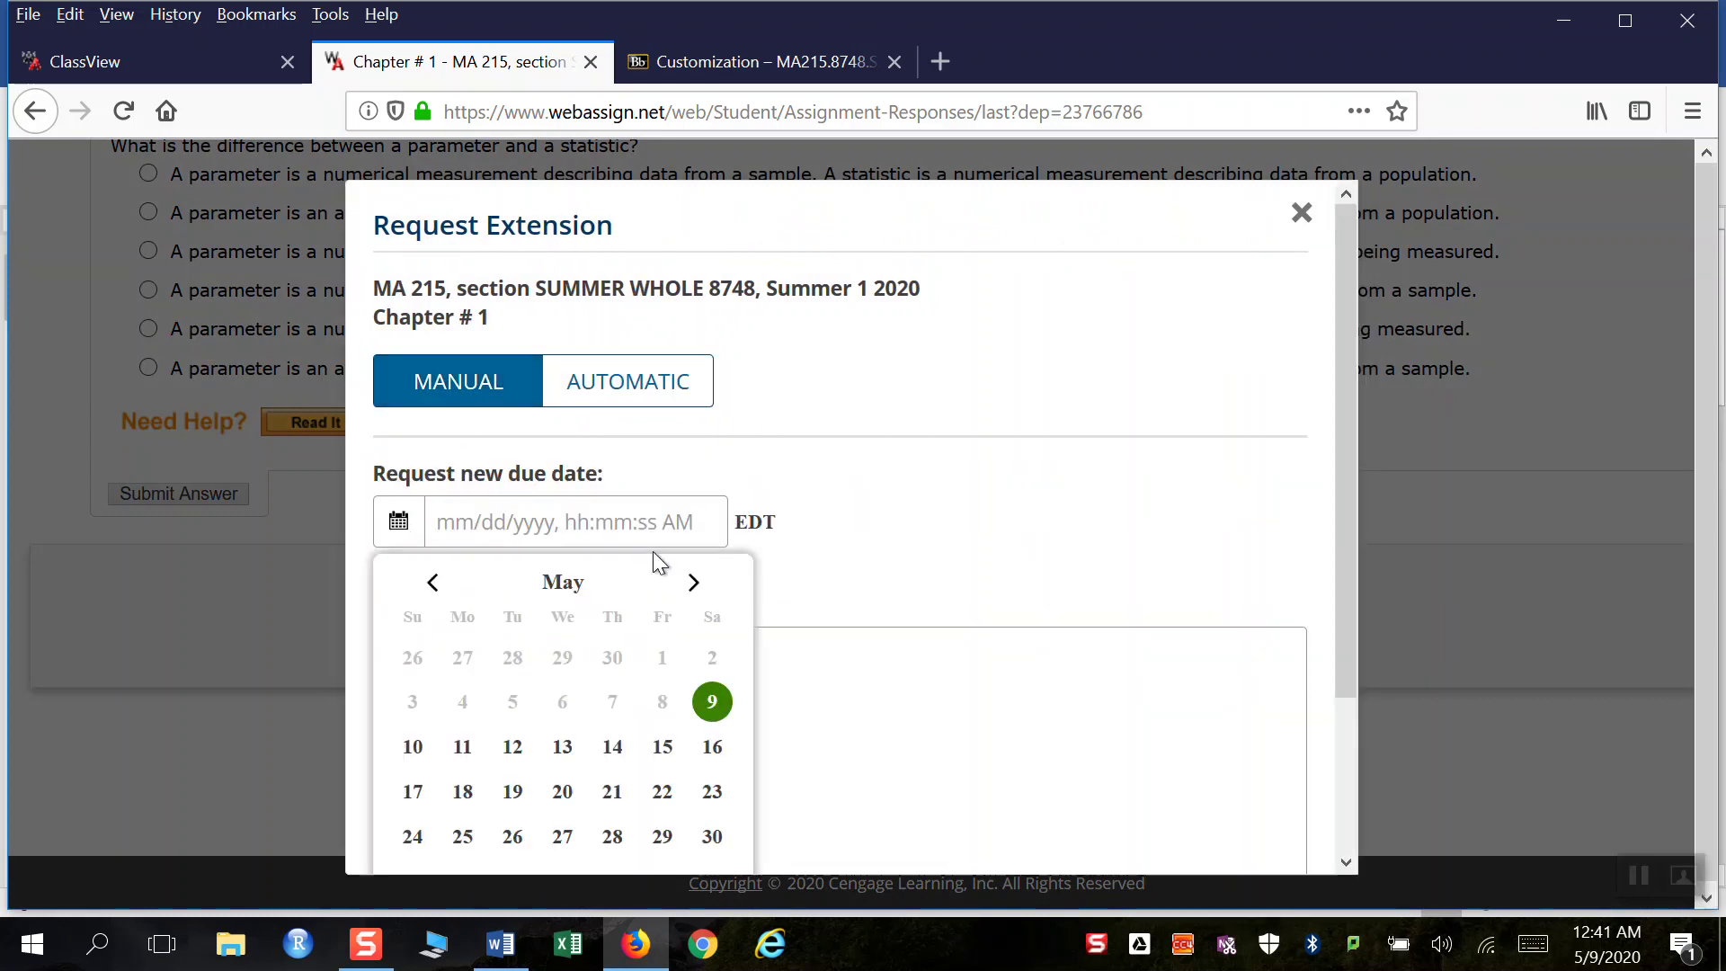
left_click(713, 702)
scroll(1168, 540, "down", 3)
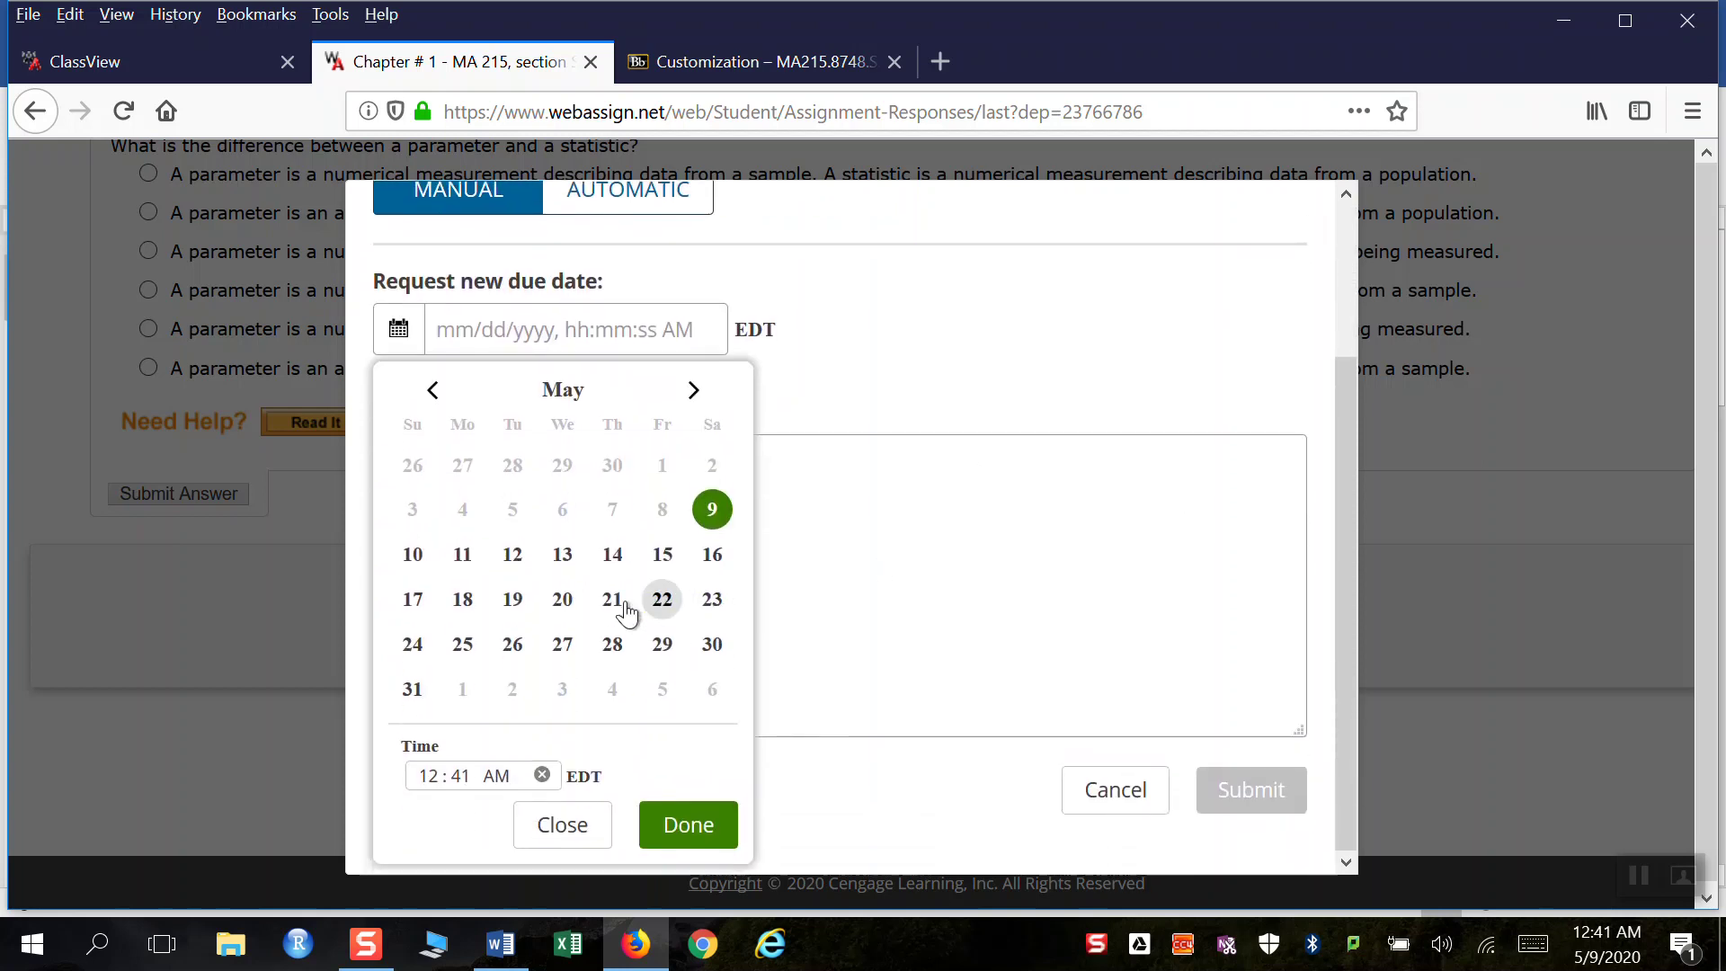
left_click(512, 599)
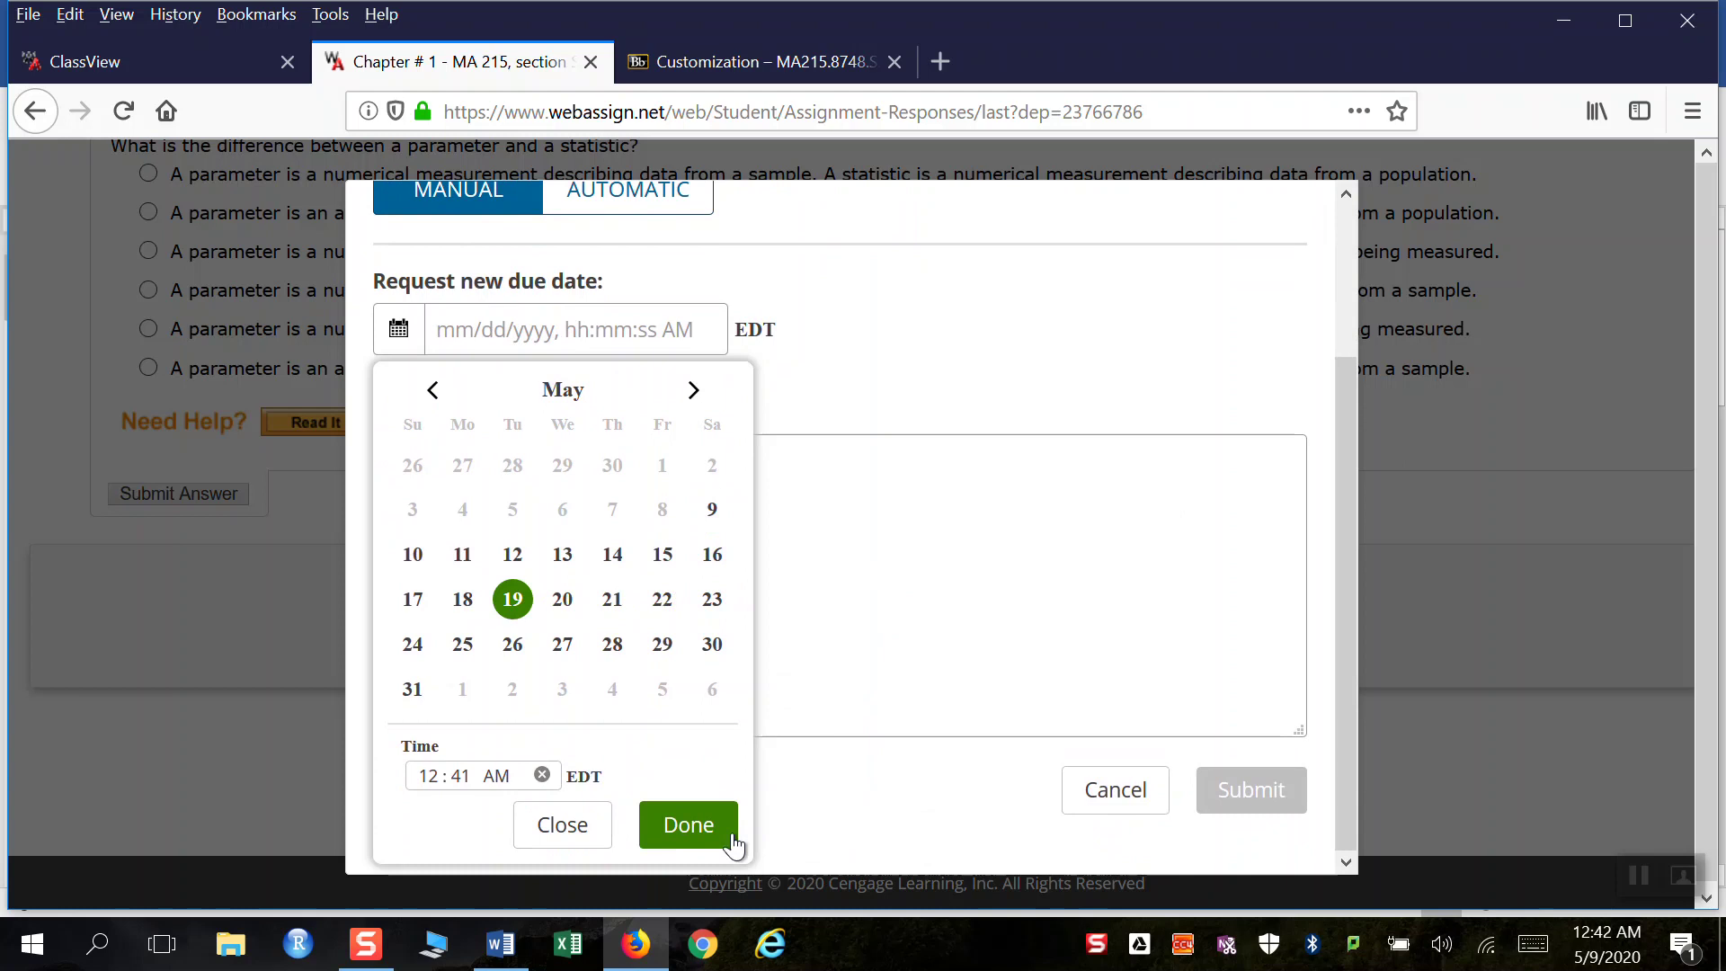
left_click(698, 839)
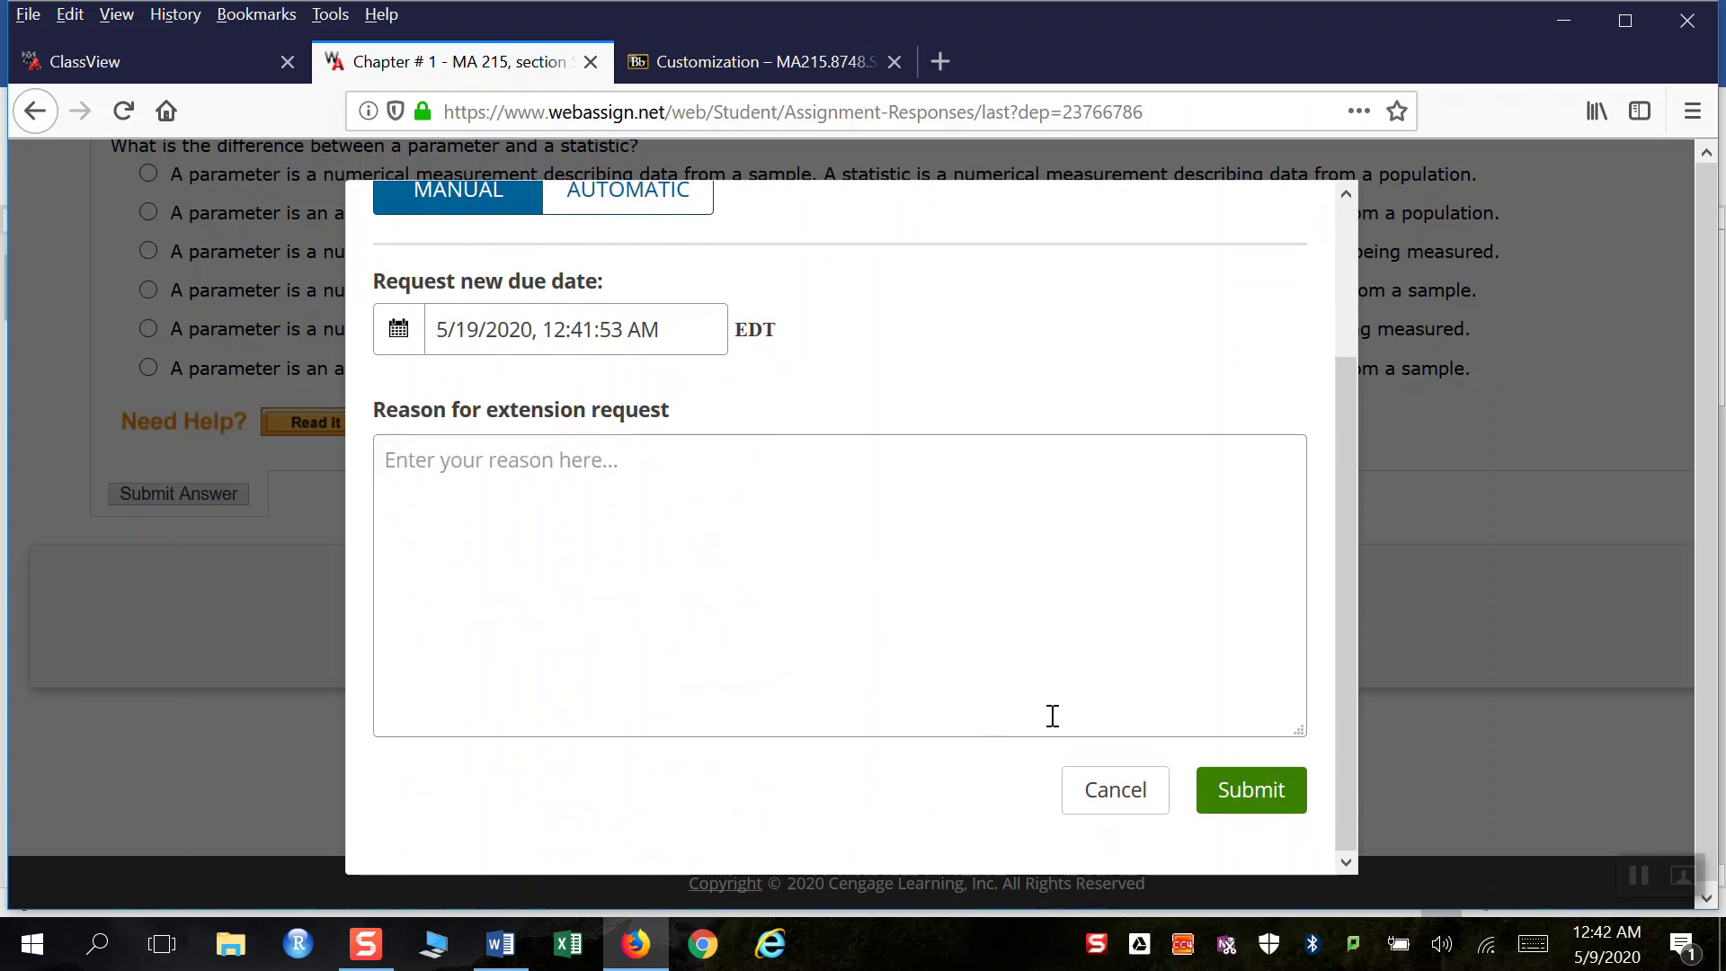
Enter the reason 'I had issues with my daycare. Could I please have a few days extension?'.
left_click(432, 473)
type("I")
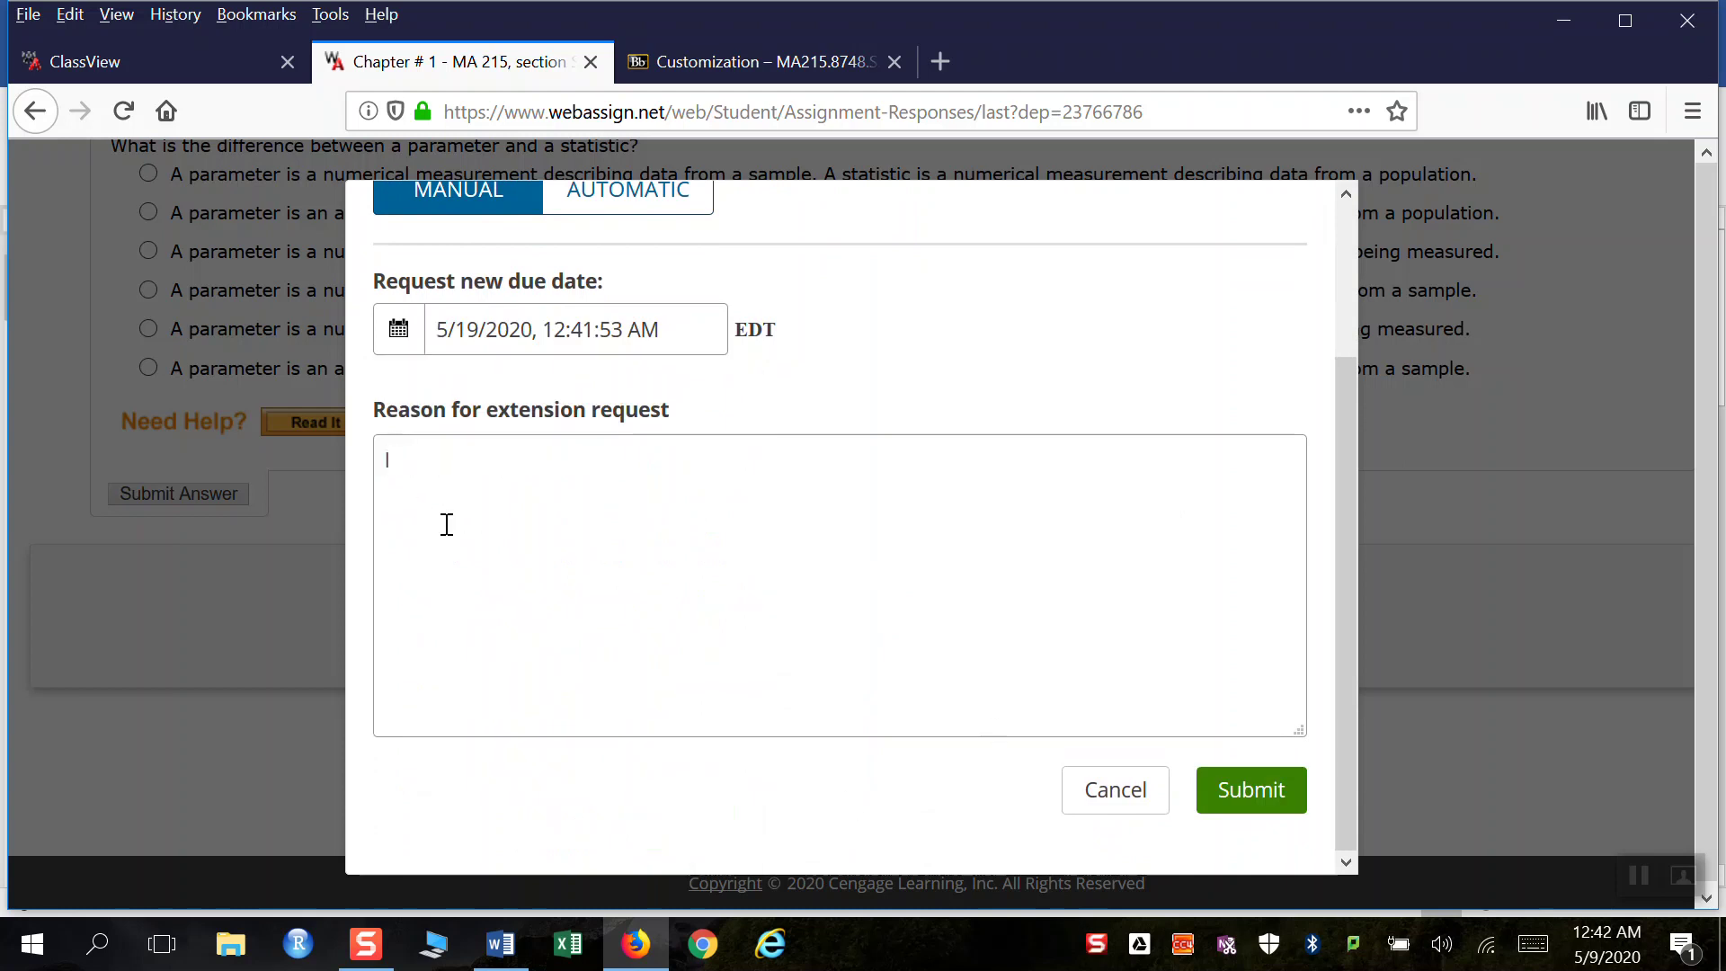
type(" had issues with")
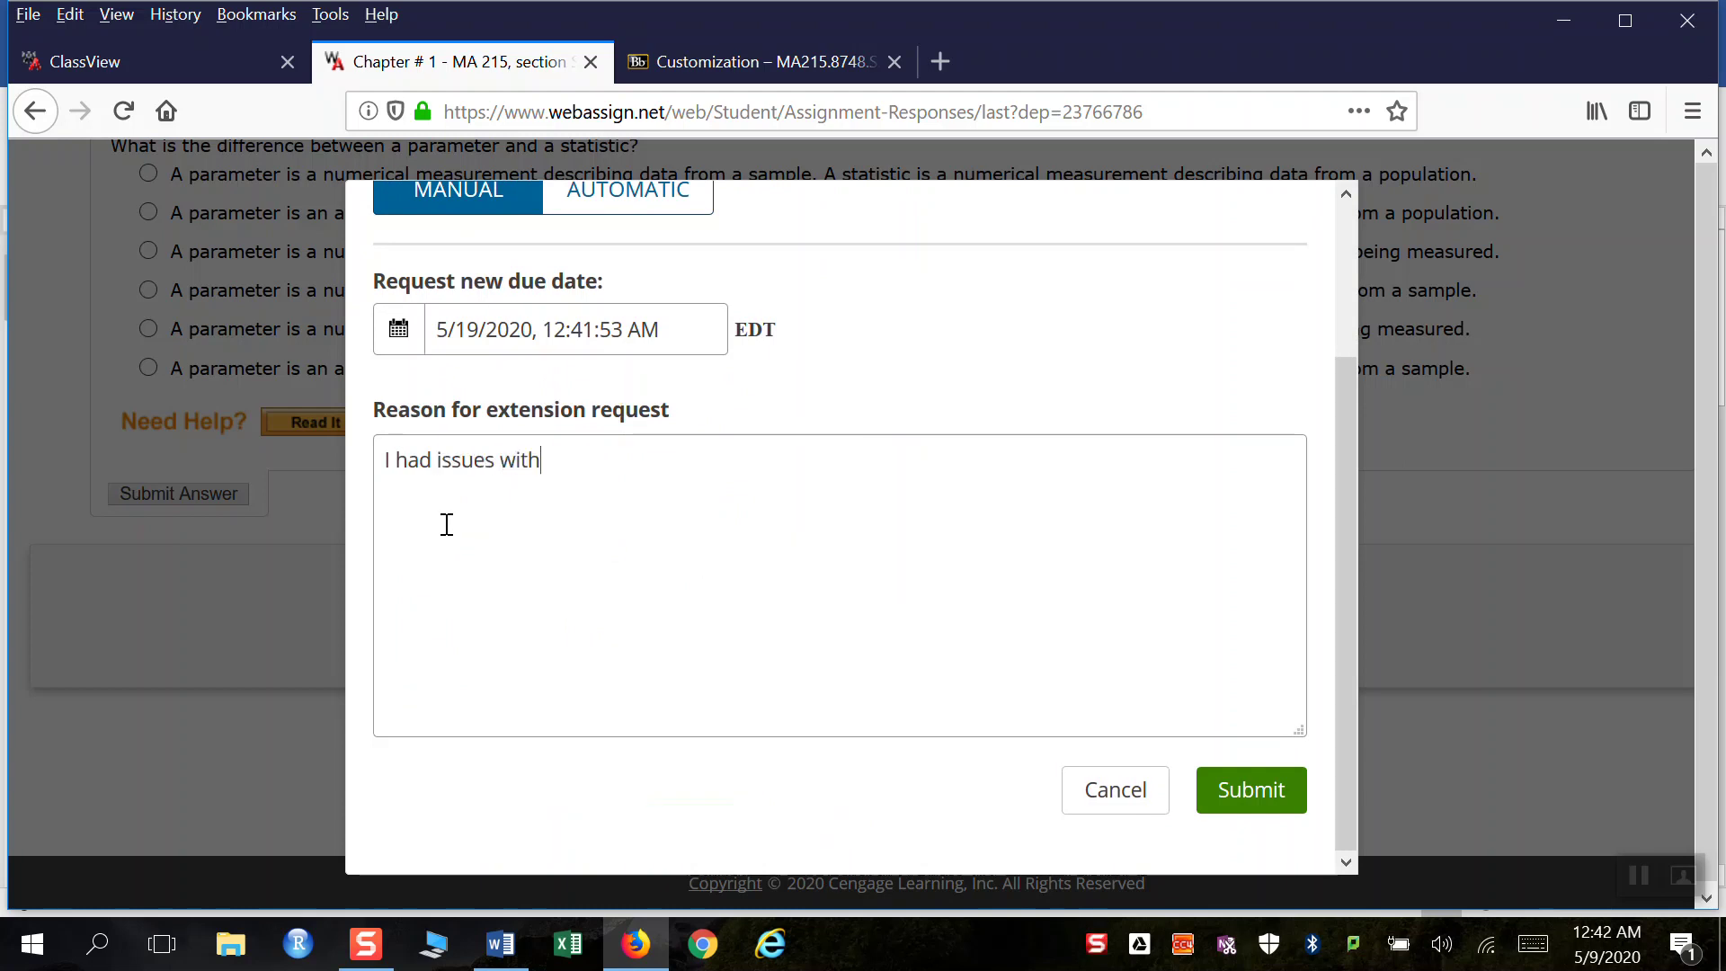
type(" my daycare")
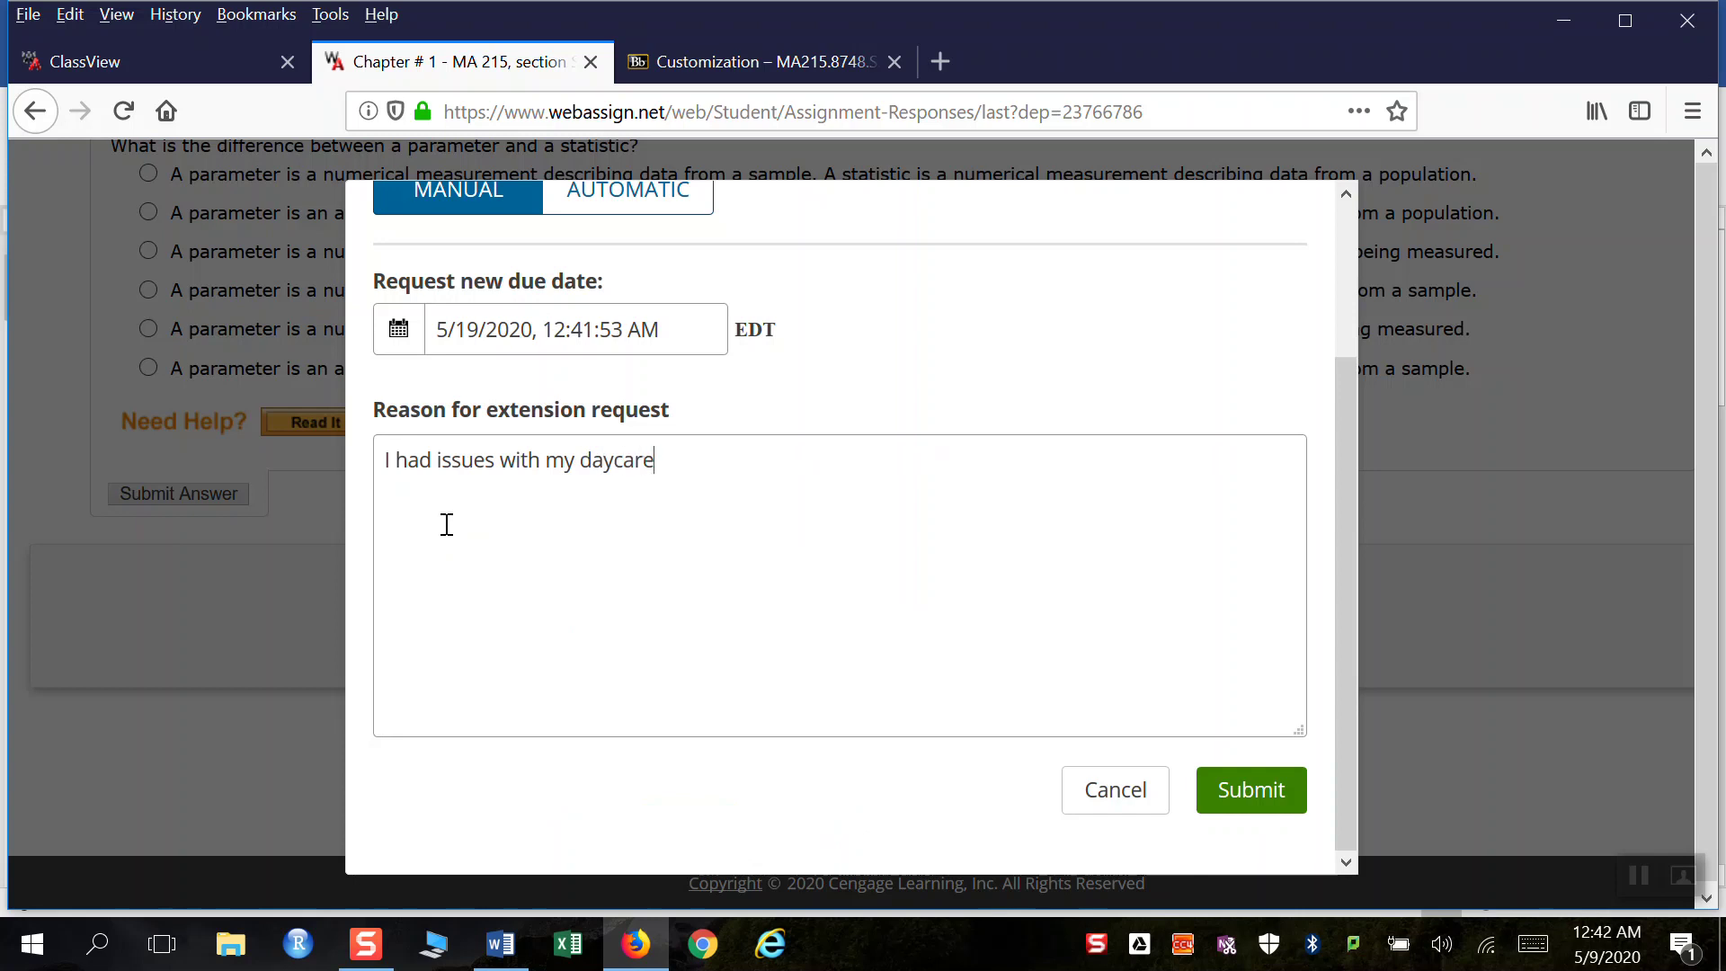
type(". Could h")
key("BackSpace")
type("I please have")
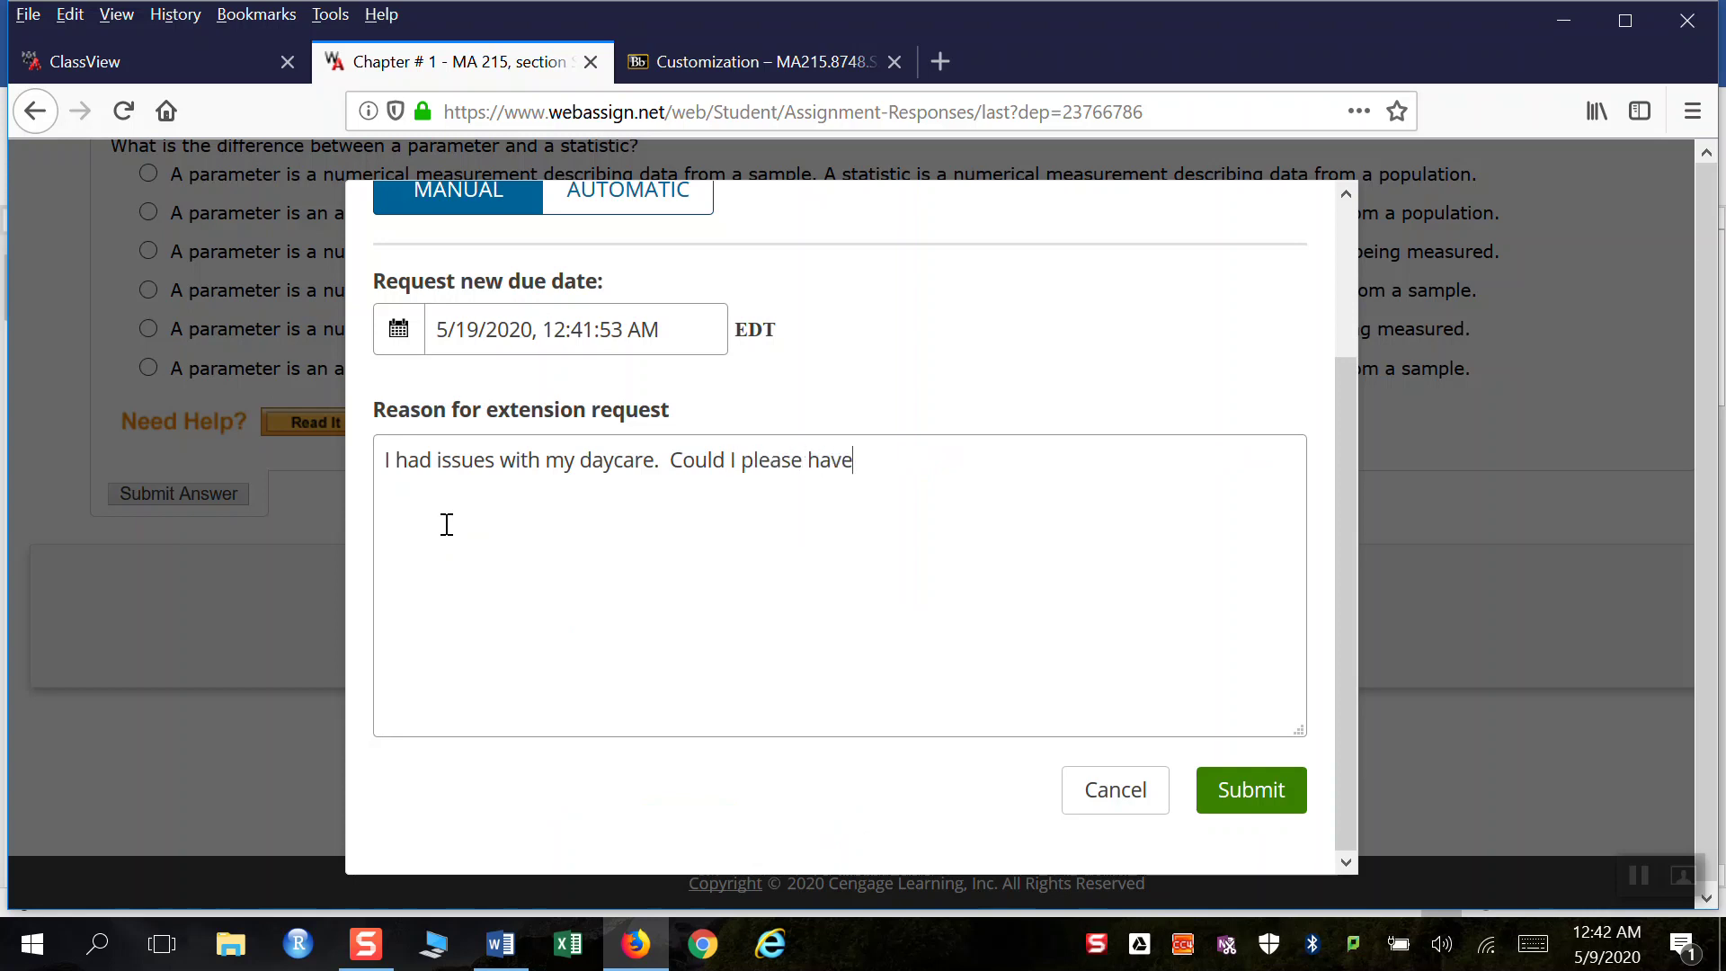
type(" a few days")
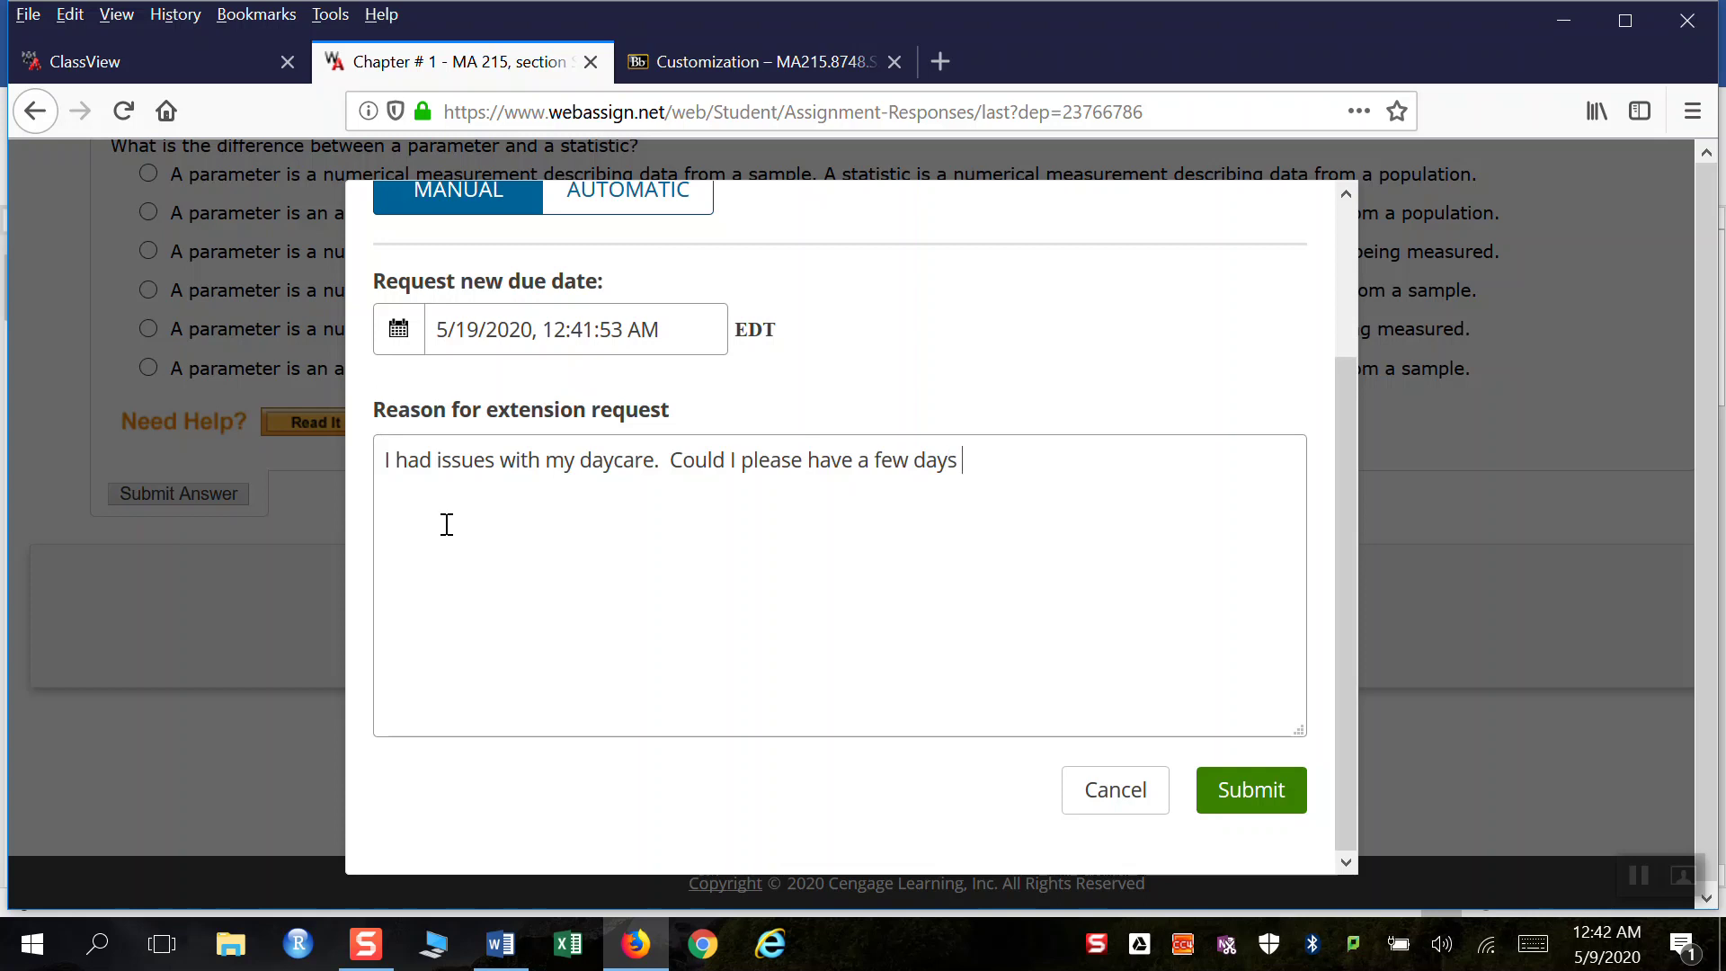
type(" extentions?")
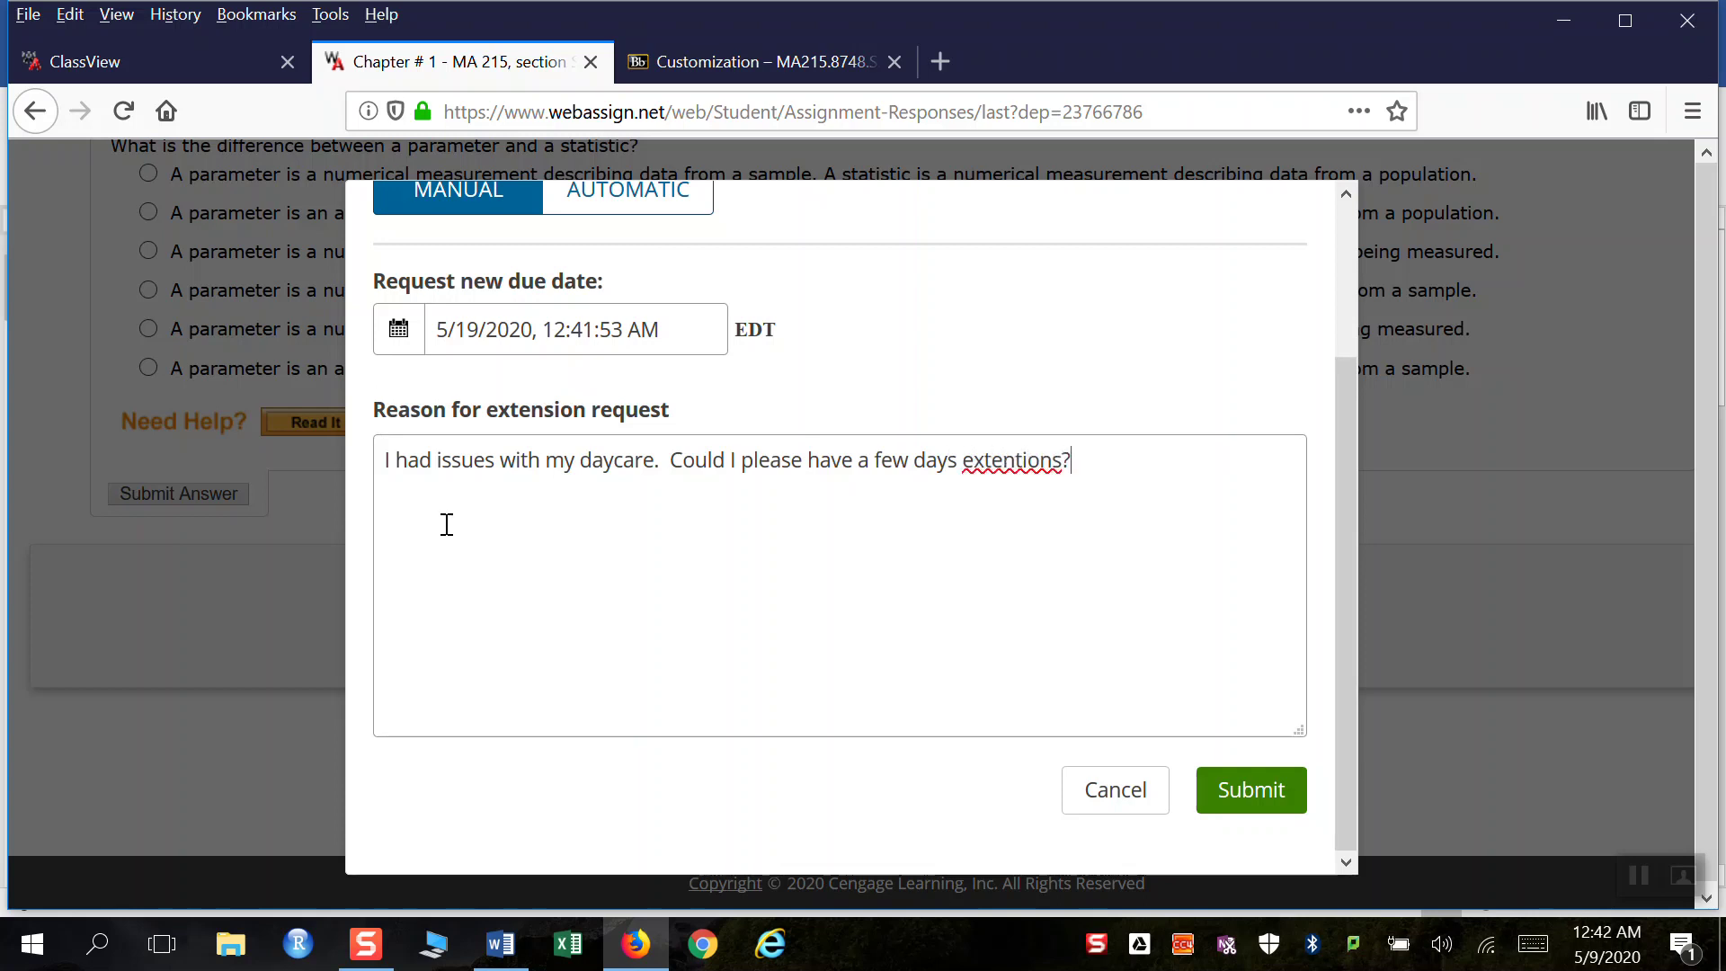
right_click(1014, 469)
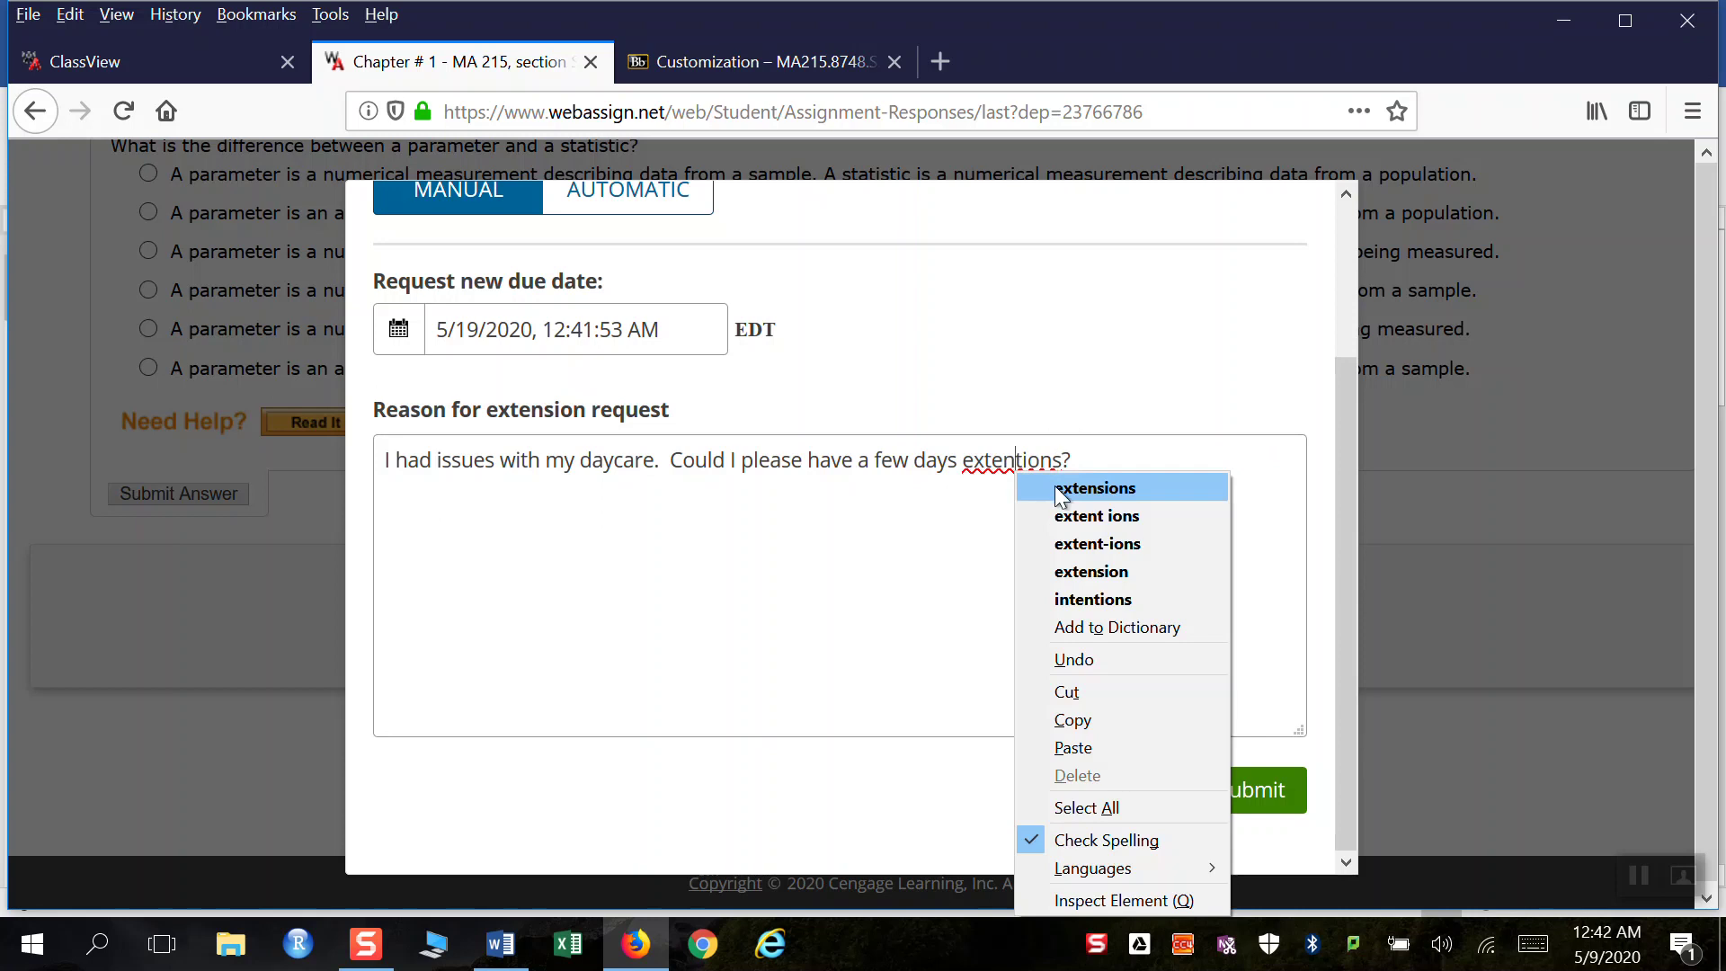
left_click(1055, 487)
key("BackSpace")
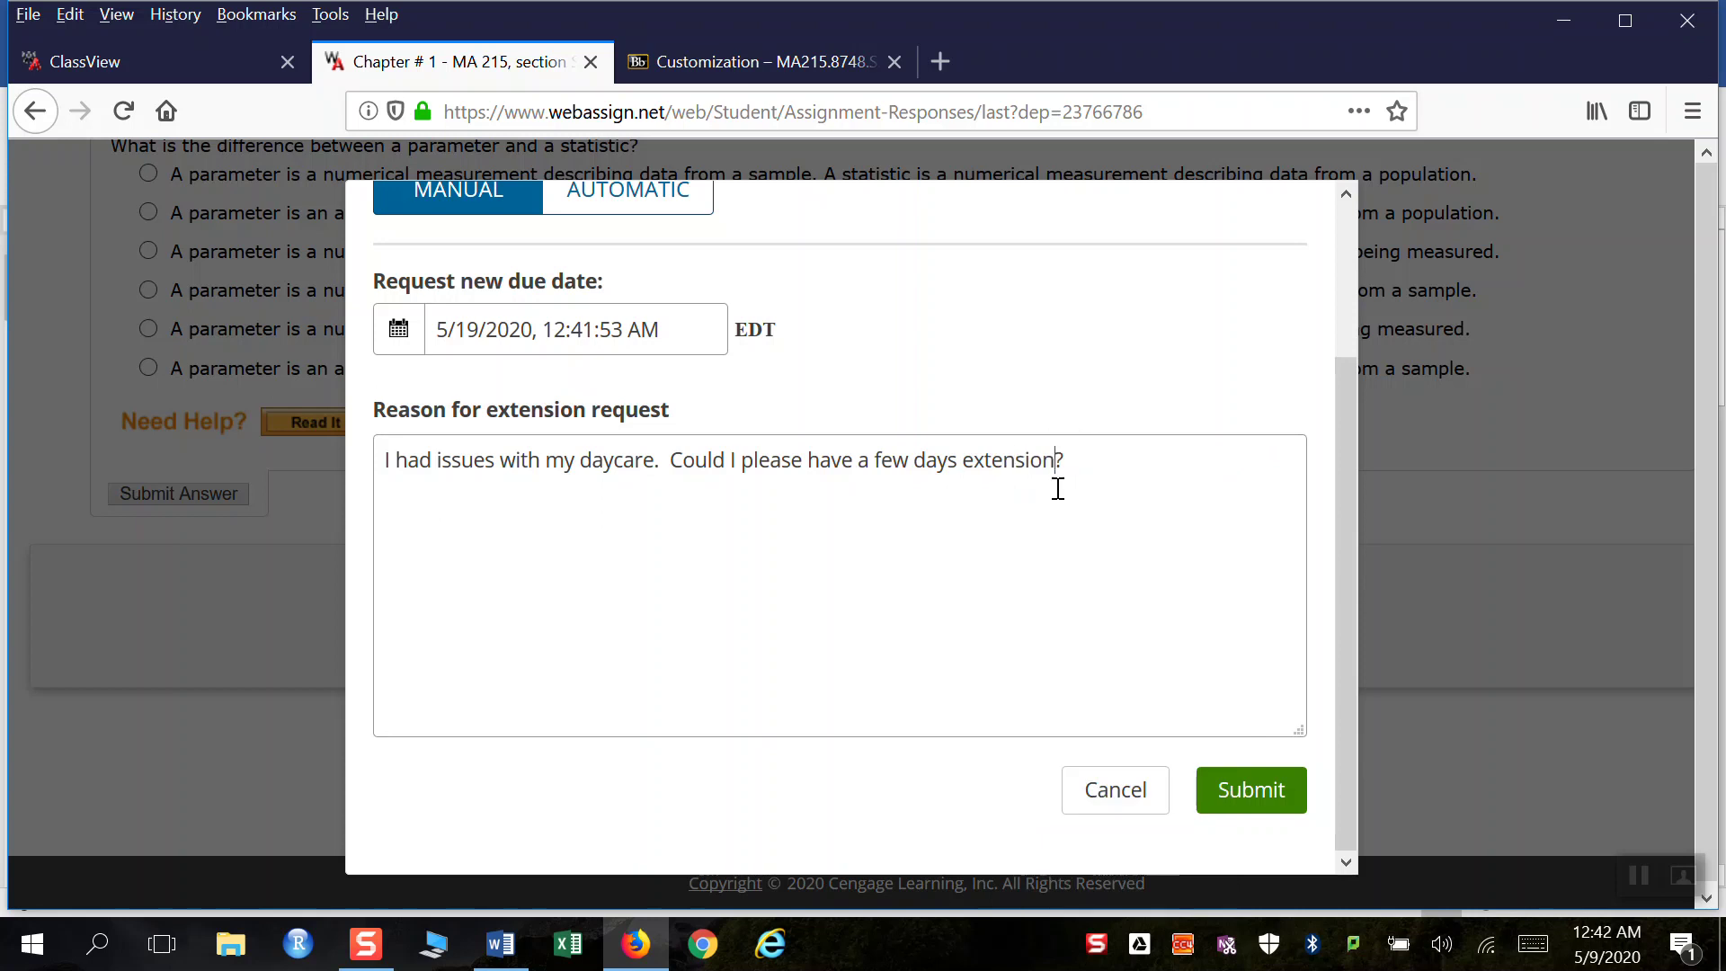
Submit the extension request and close the confirmation dialog.
left_click(1204, 787)
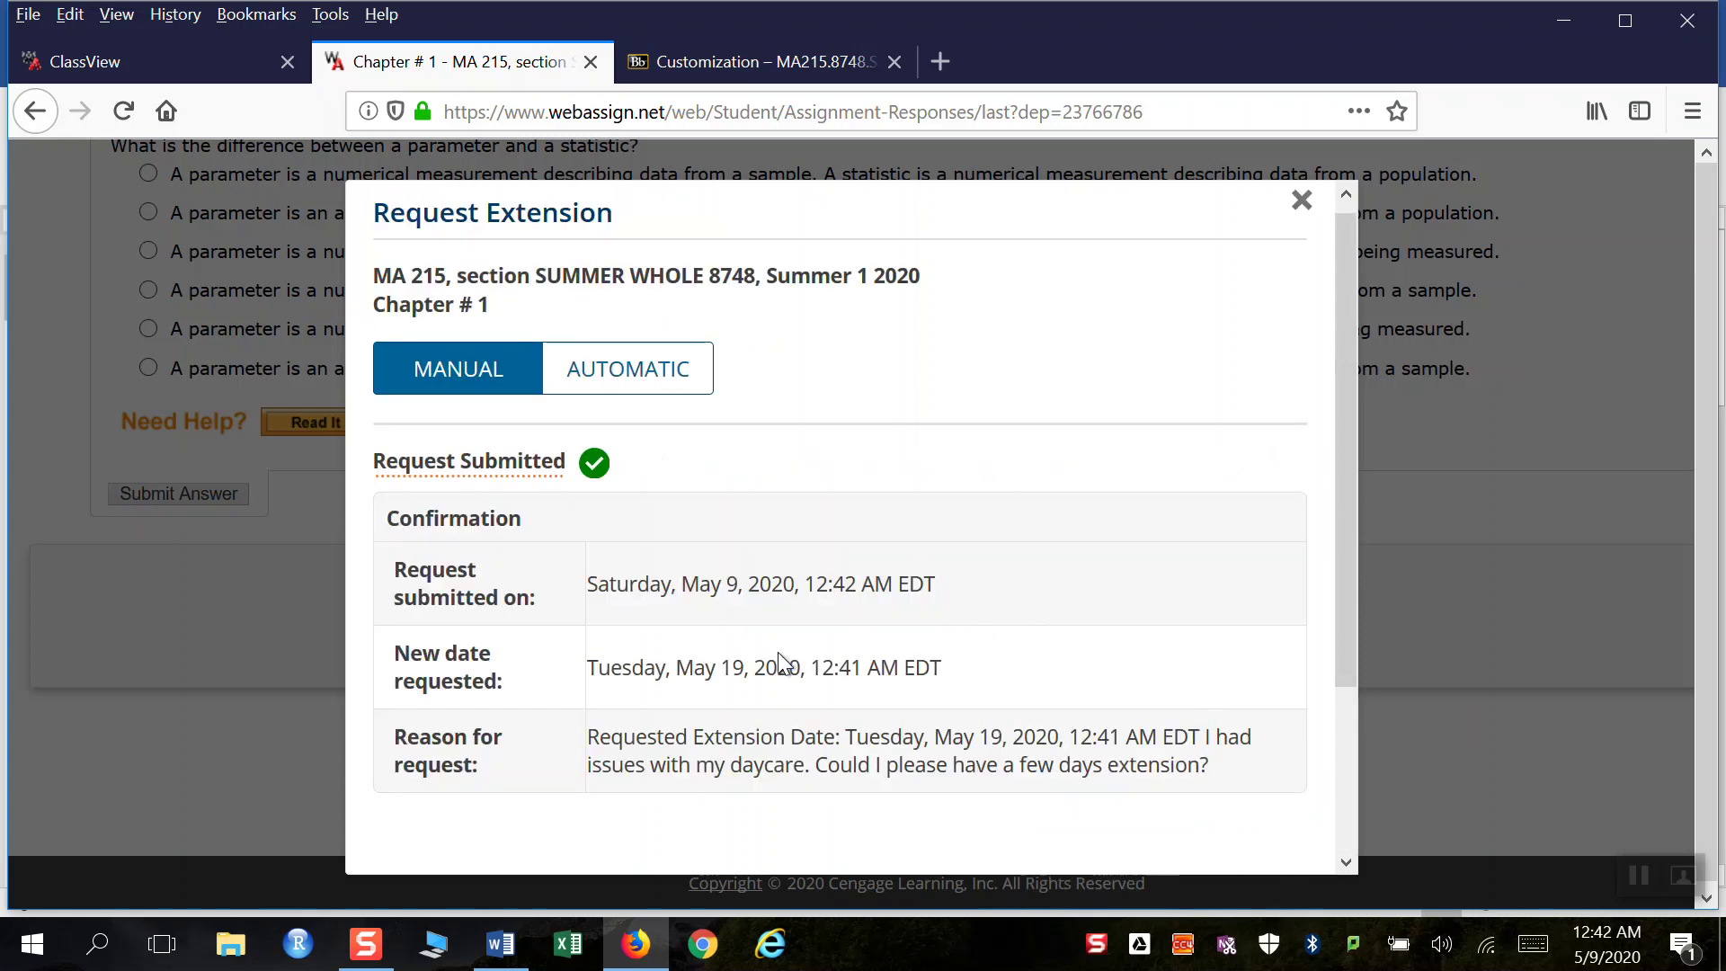
scroll(791, 661, "down", 2)
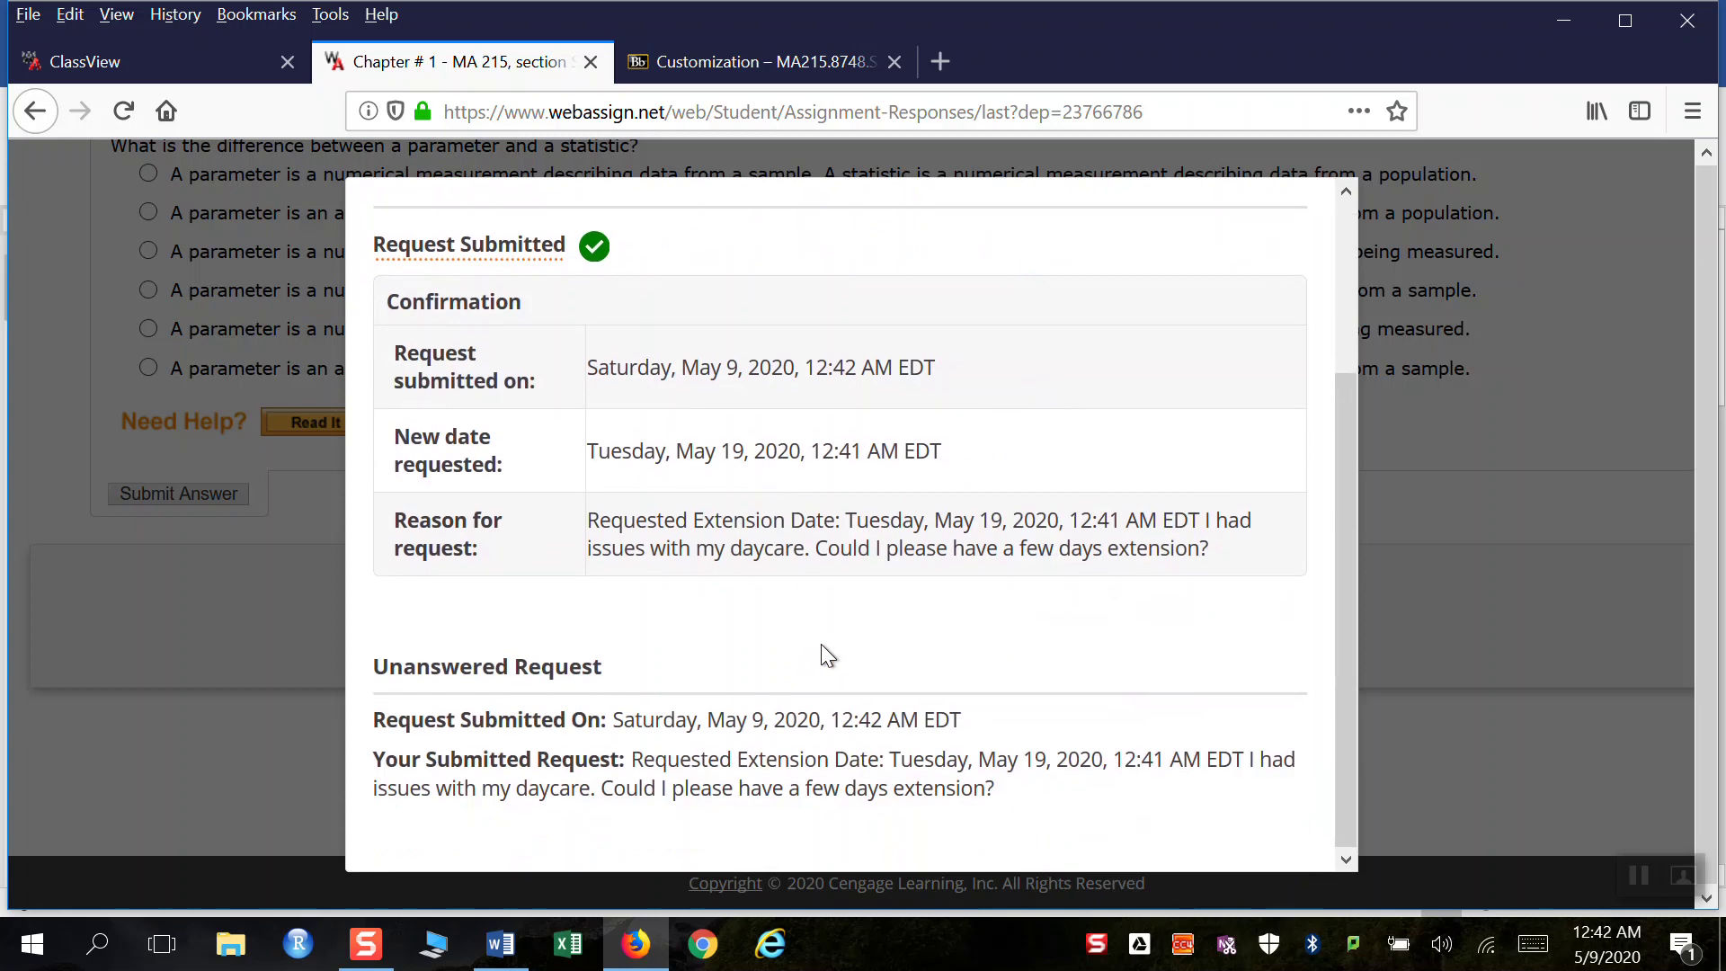
scroll(1297, 559, "up", 2)
scroll(1297, 559, "down", 2)
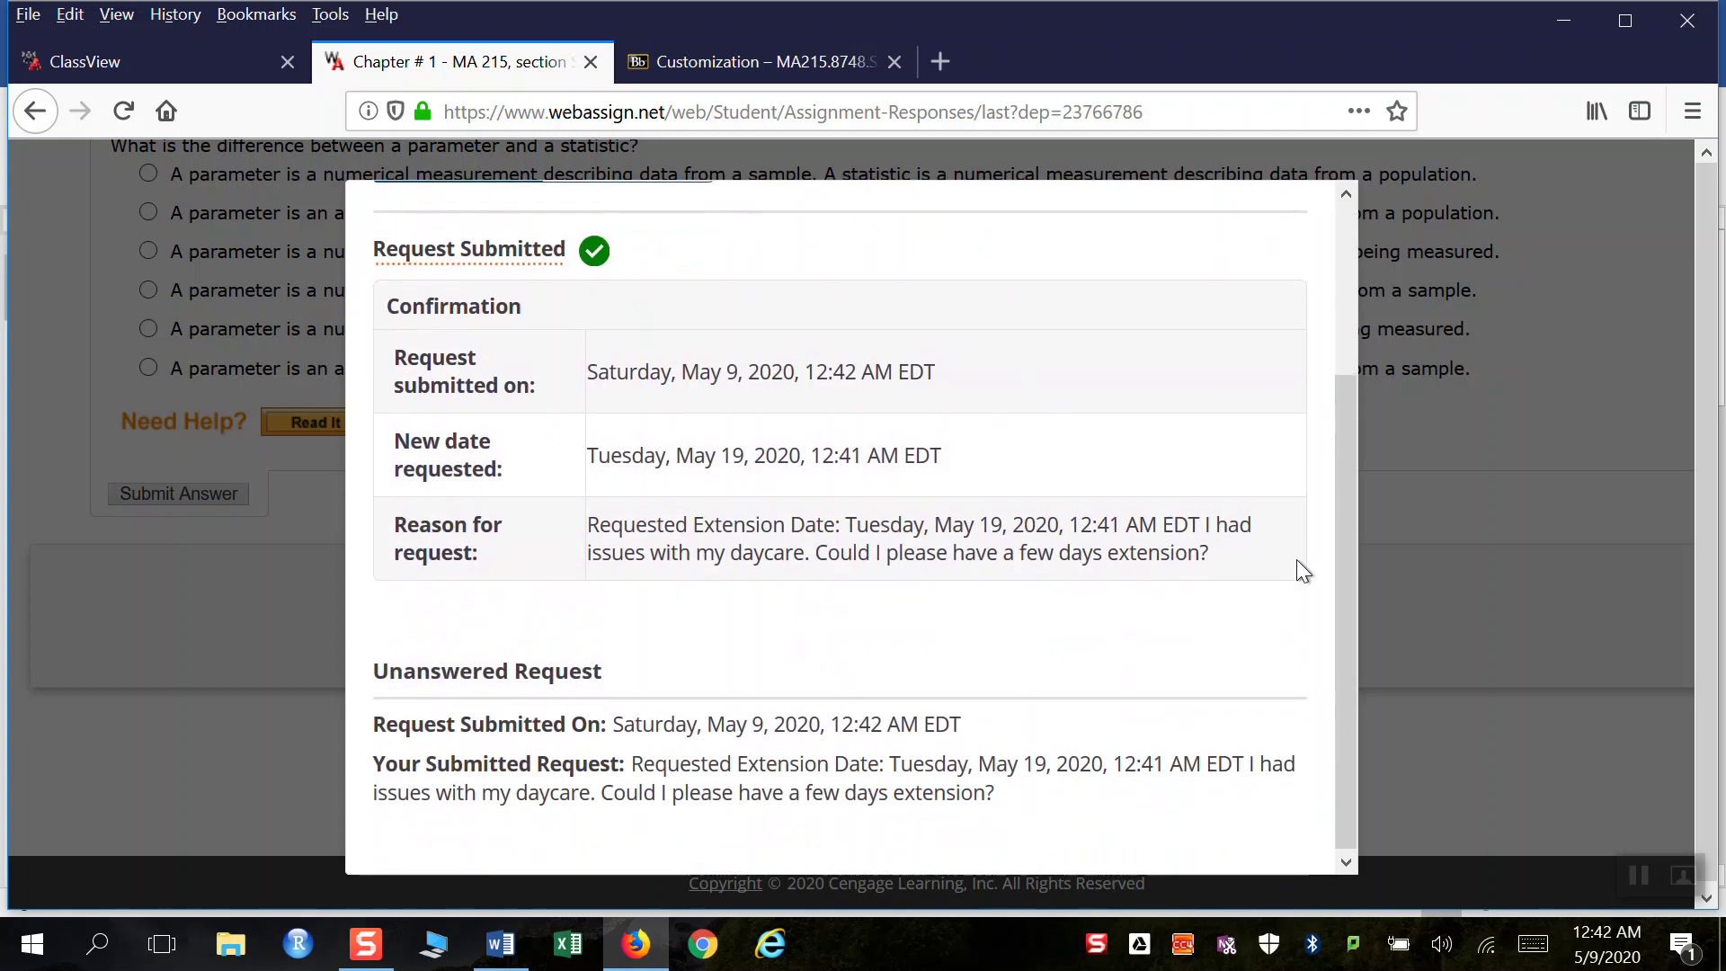
scroll(1296, 559, "up", 2)
left_click(1301, 212)
scroll(1321, 443, "up", 6)
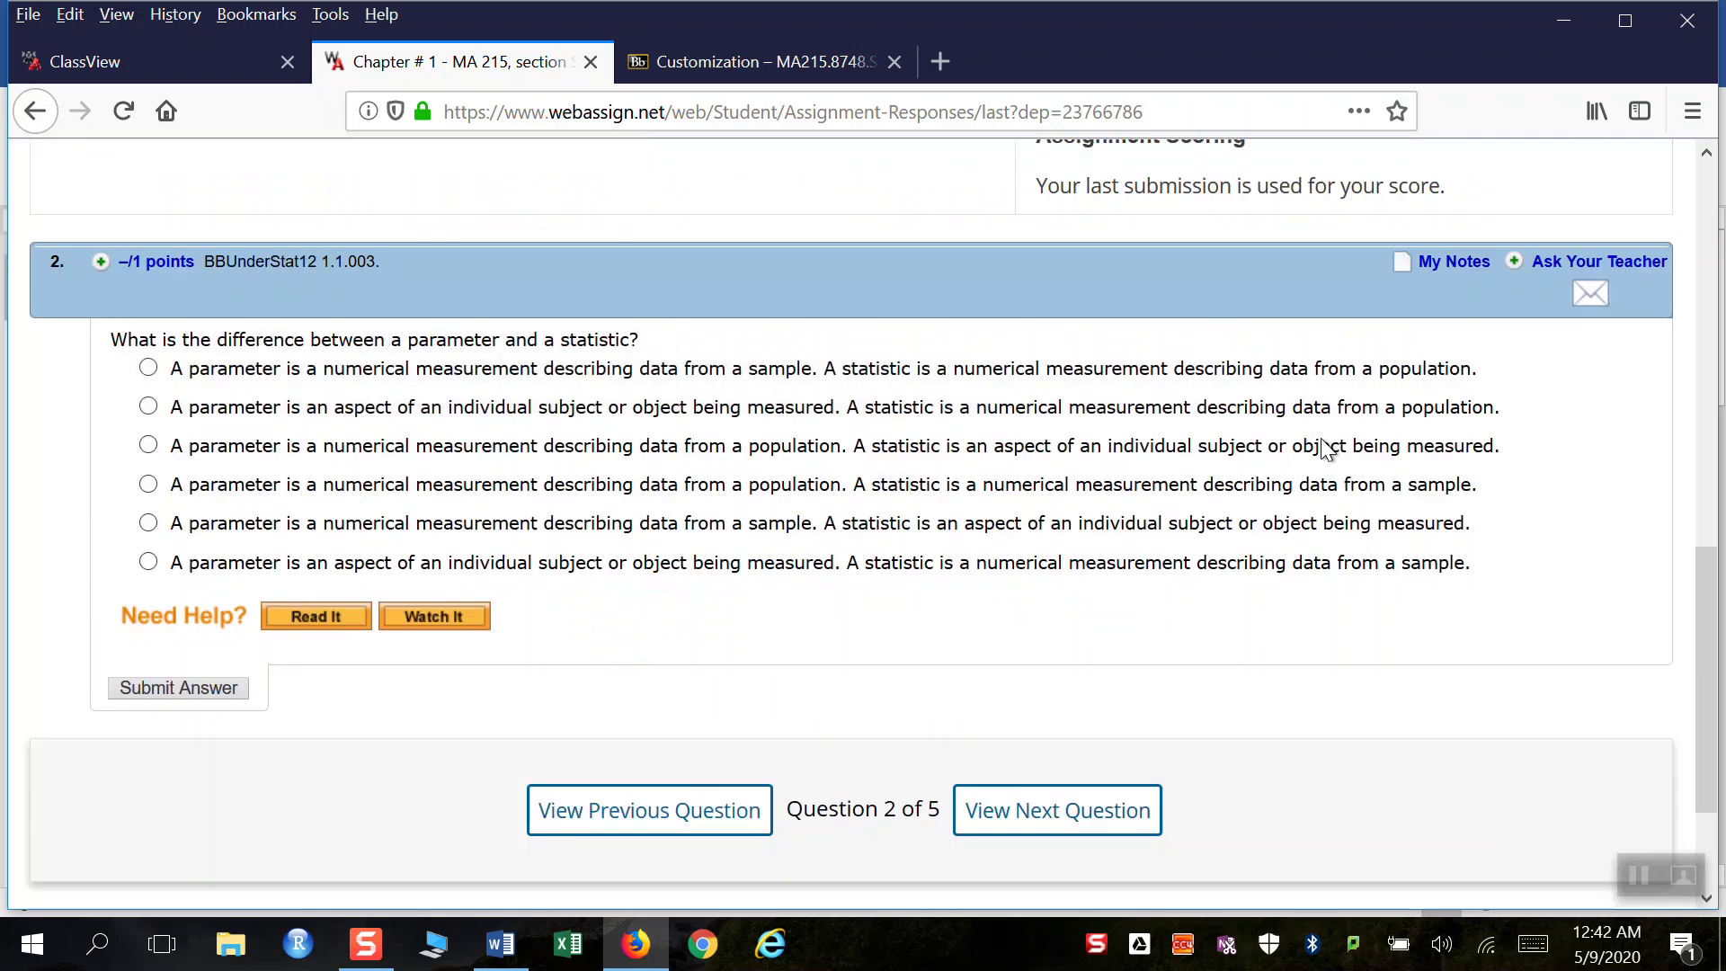
scroll(1326, 450, "up", 4)
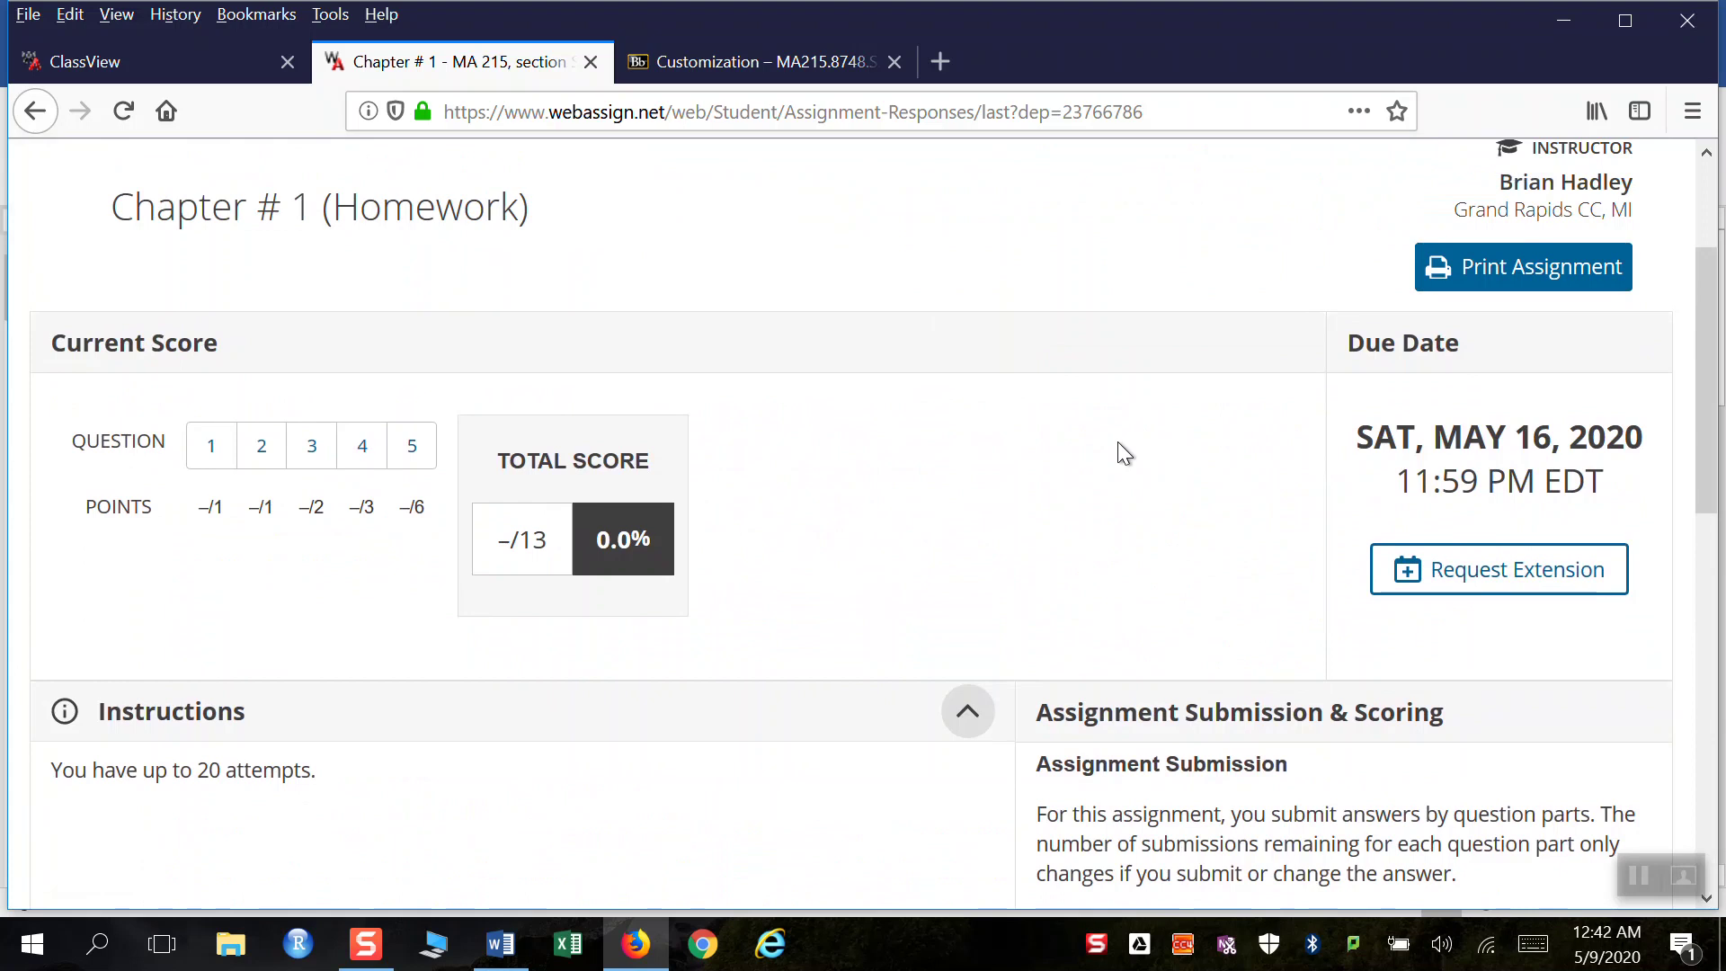
scroll(1040, 513, "up", 3)
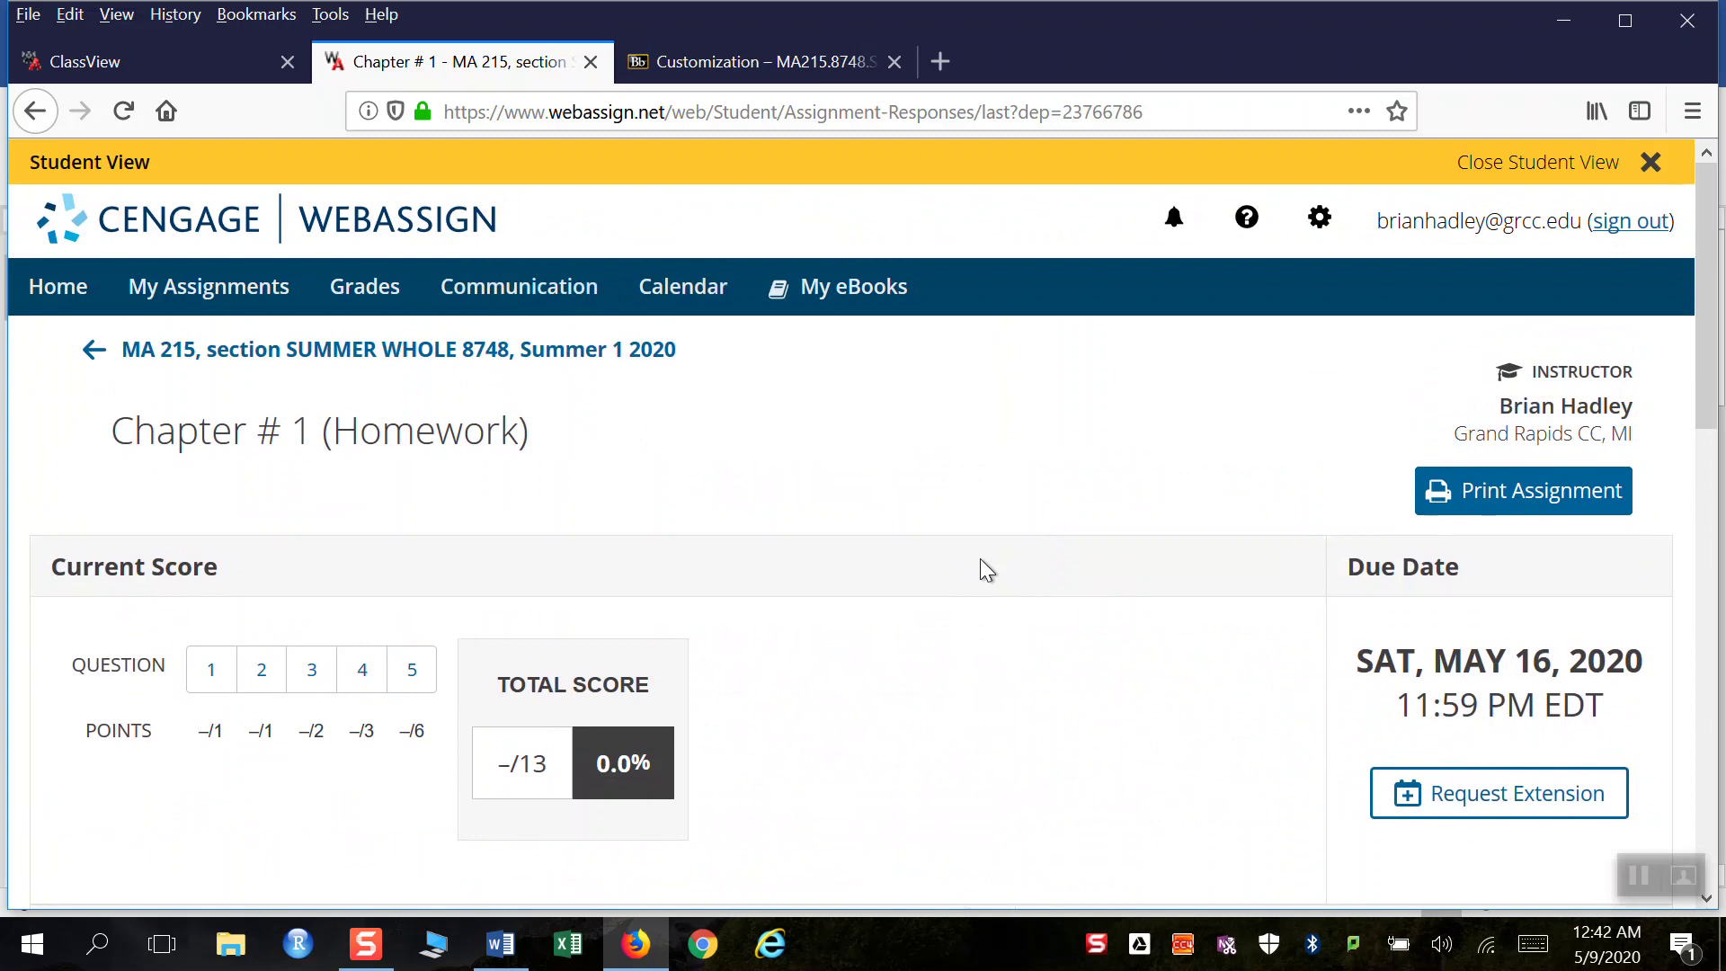
scroll(980, 559, "down", 8)
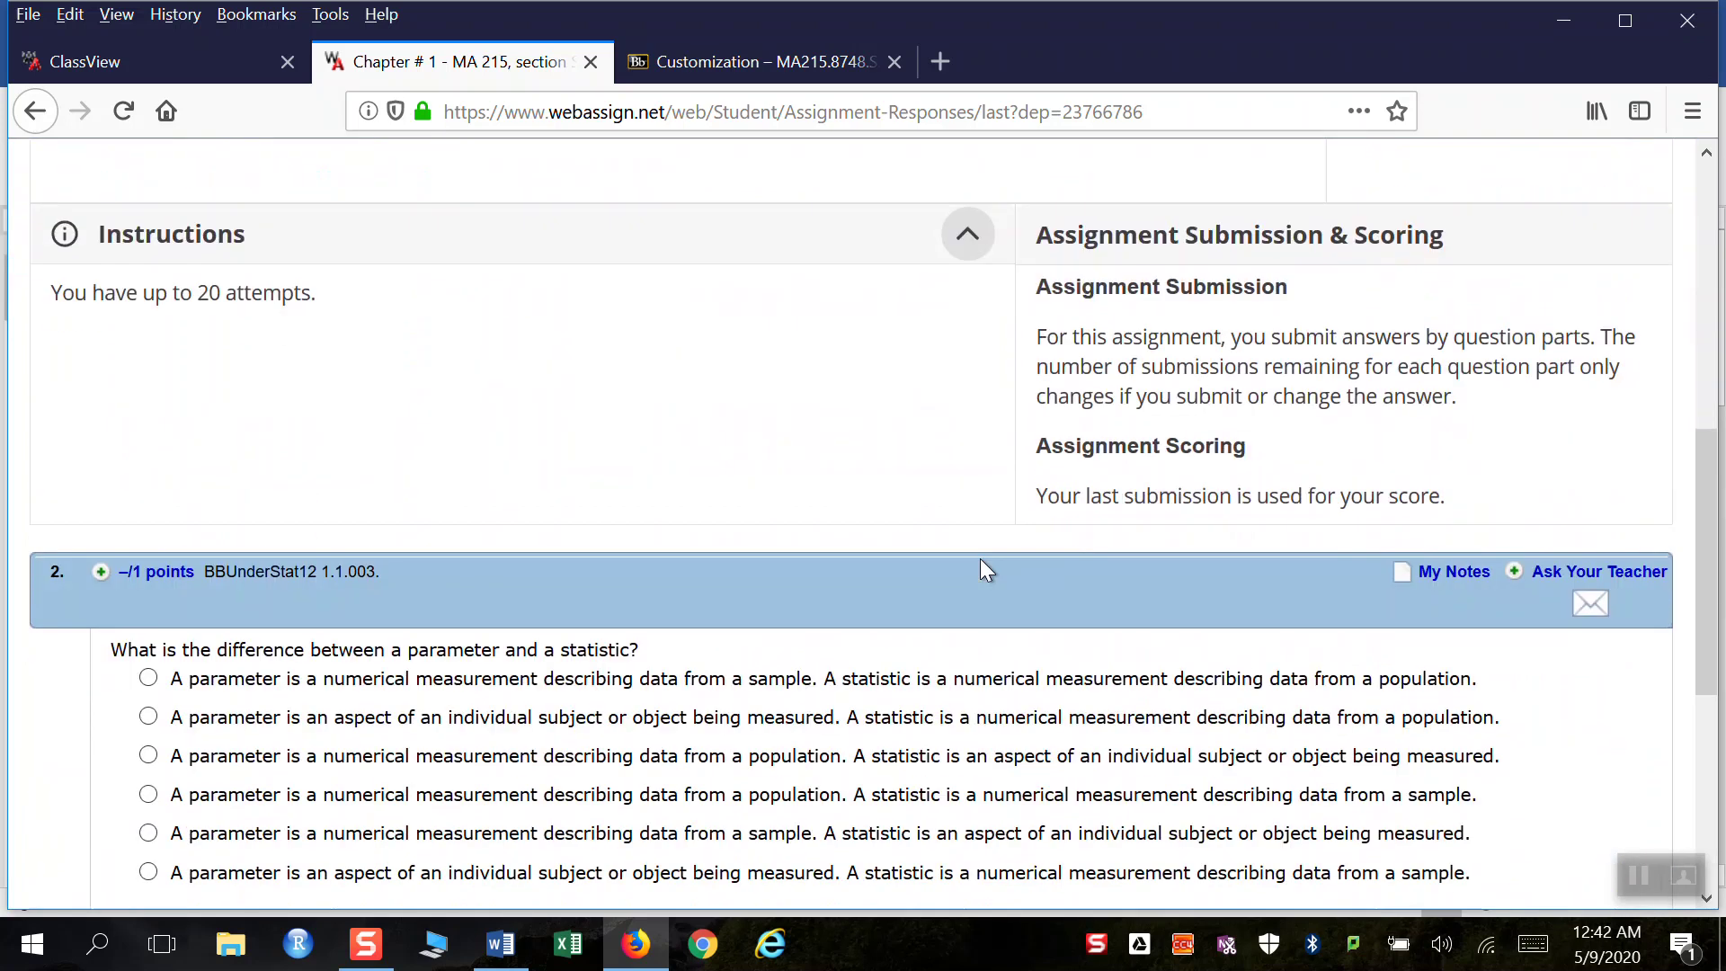
scroll(979, 558, "down", 1)
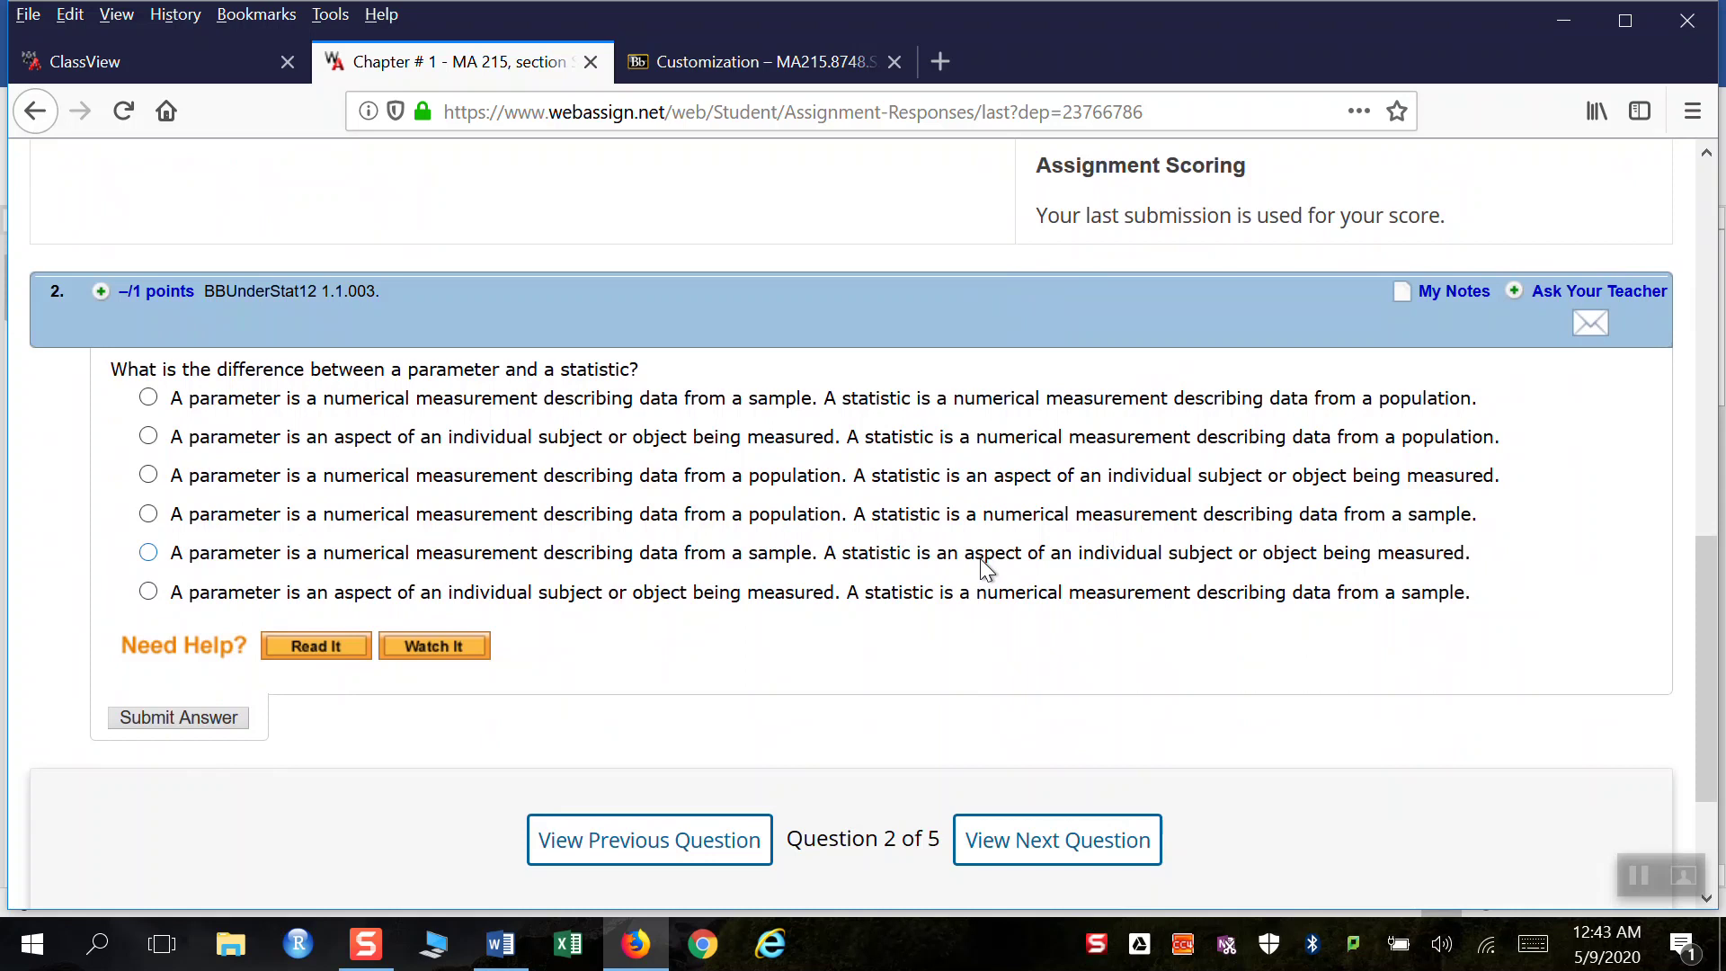
scroll(1297, 753, "down", 3)
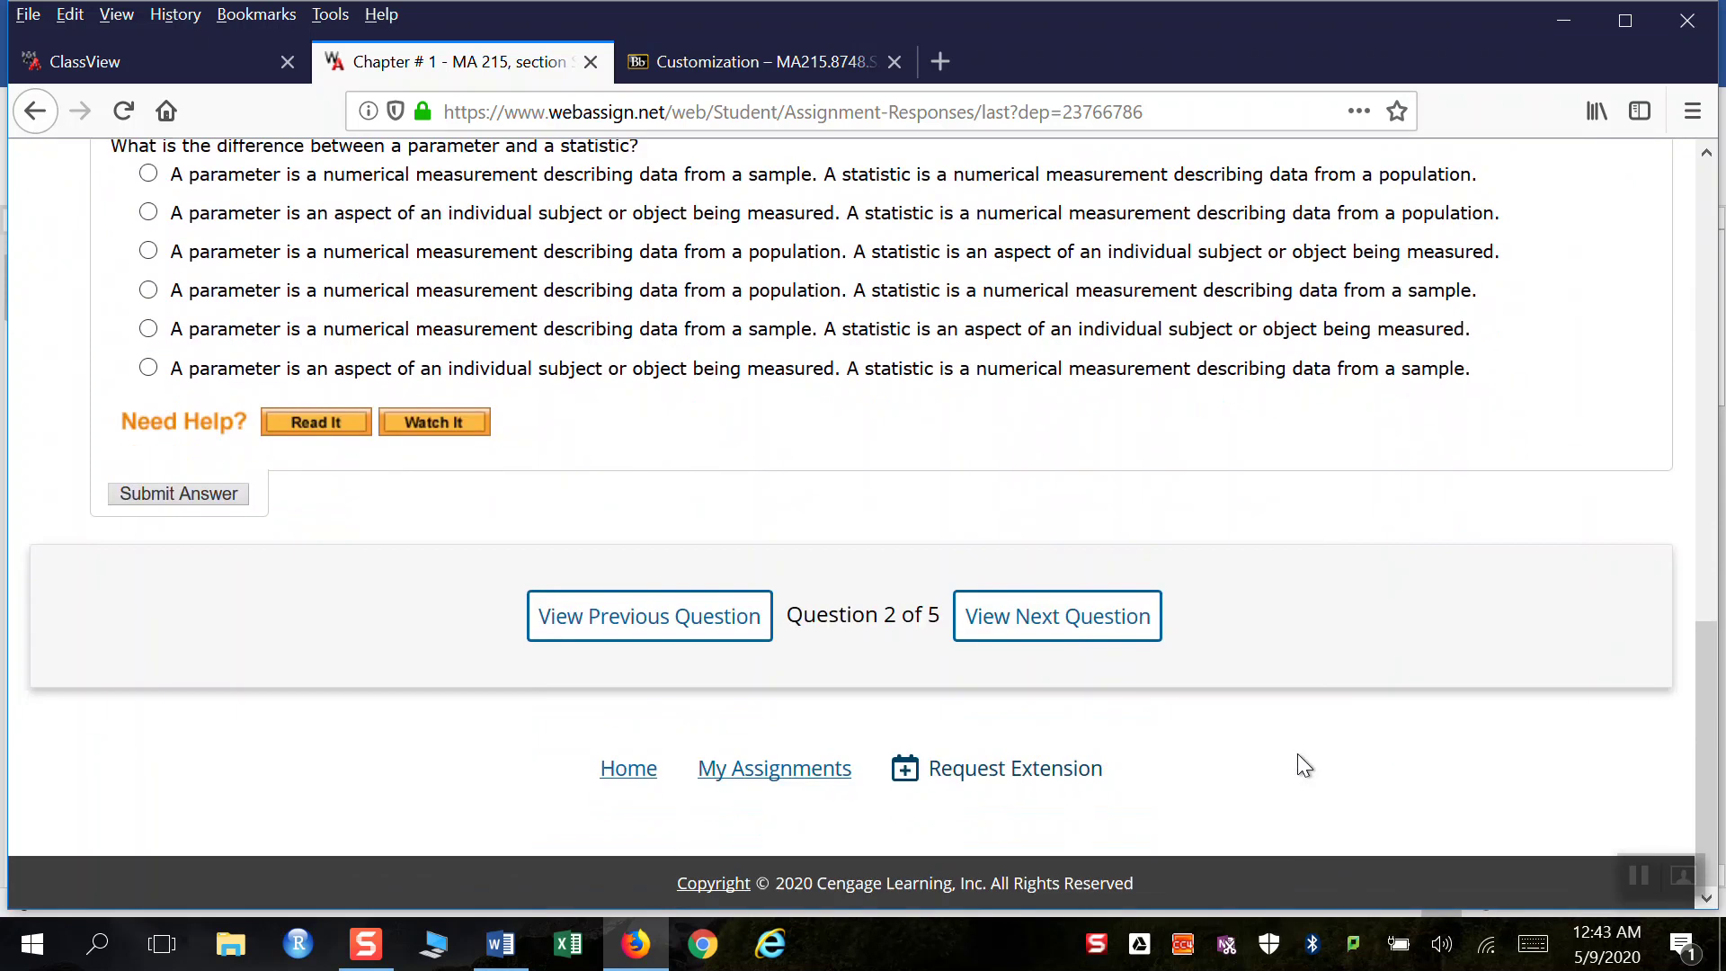
scroll(1297, 753, "up", 3)
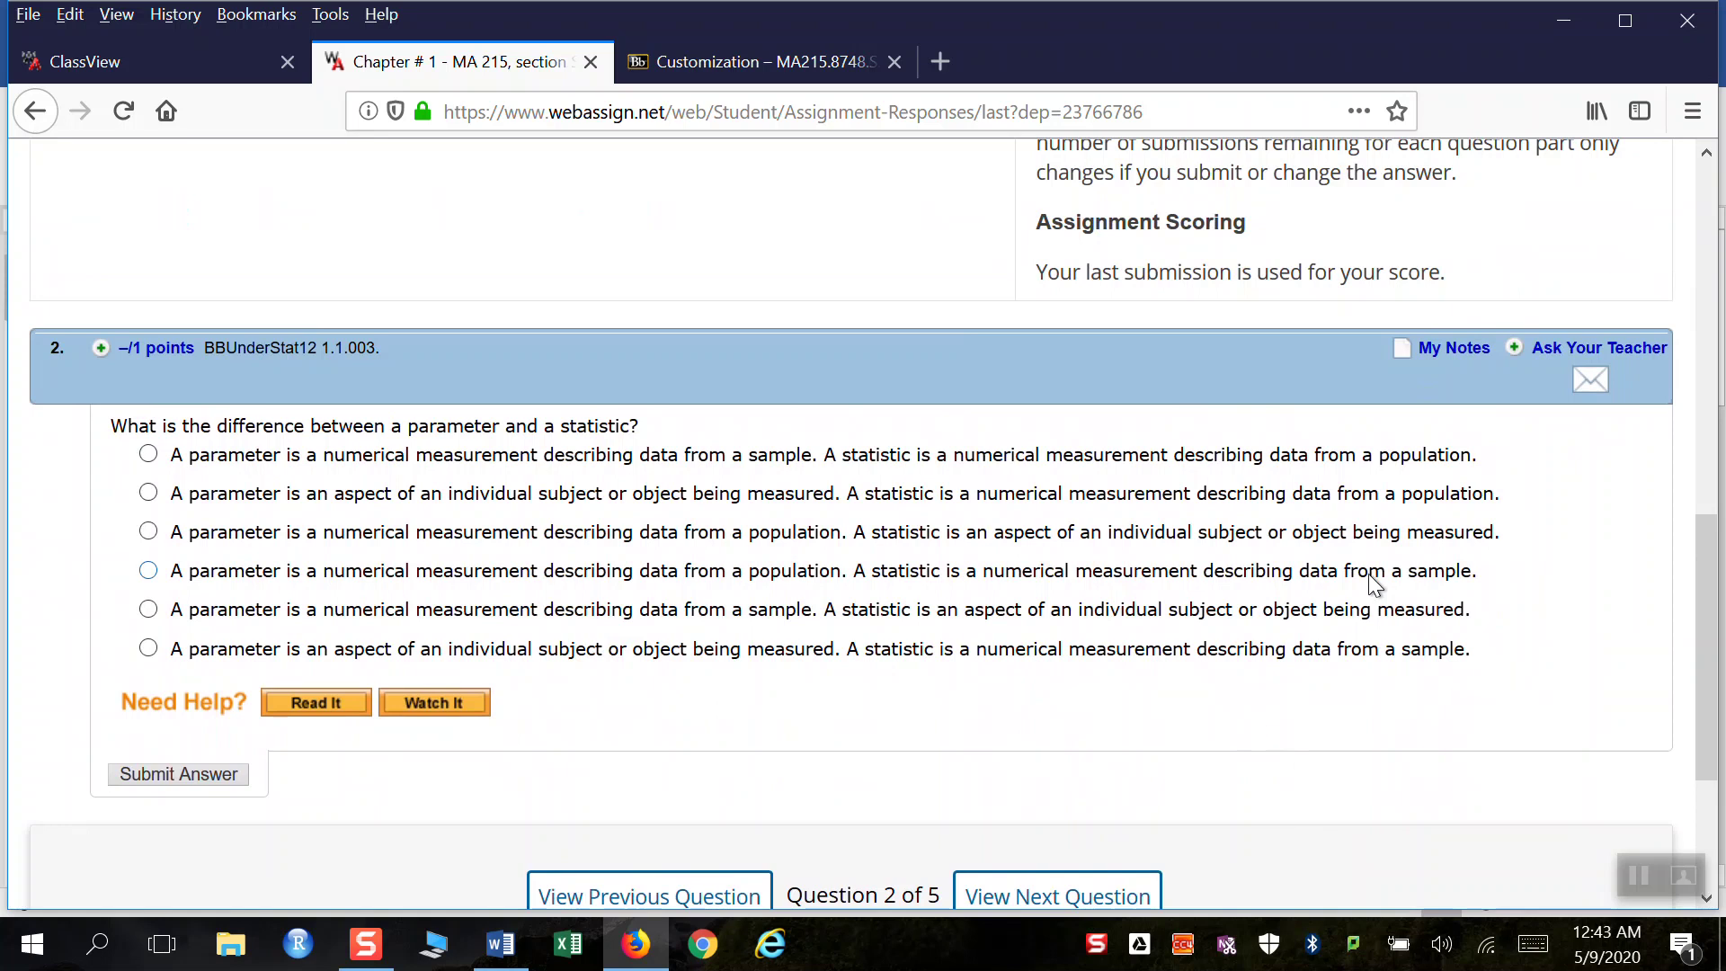
scroll(1365, 606, "down", 2)
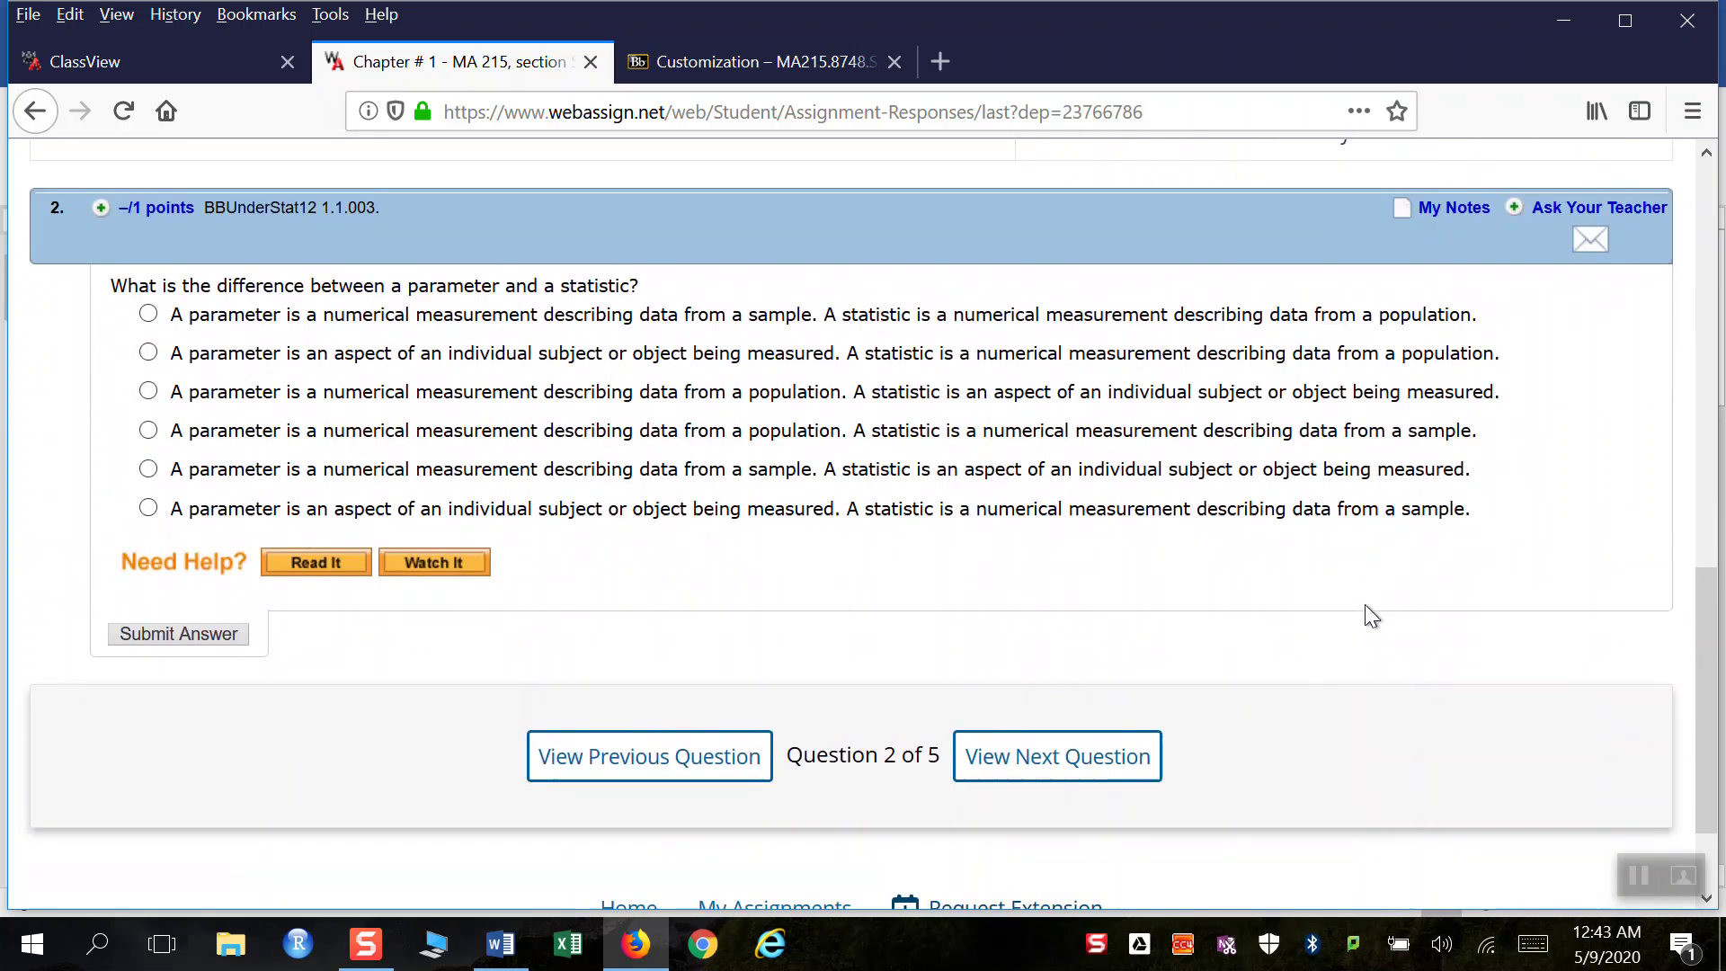